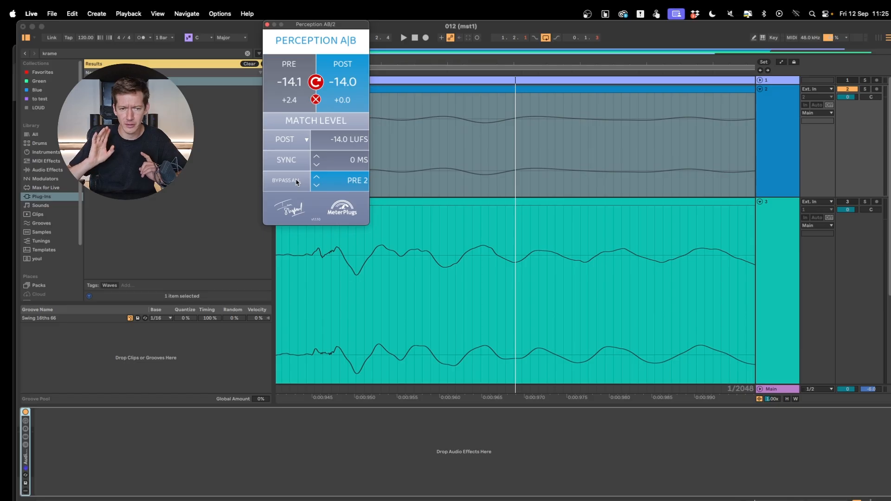
Step: Play the track and toggle Perception AB's Bypass All to compare the original and processed versions
click(297, 182)
key(space)
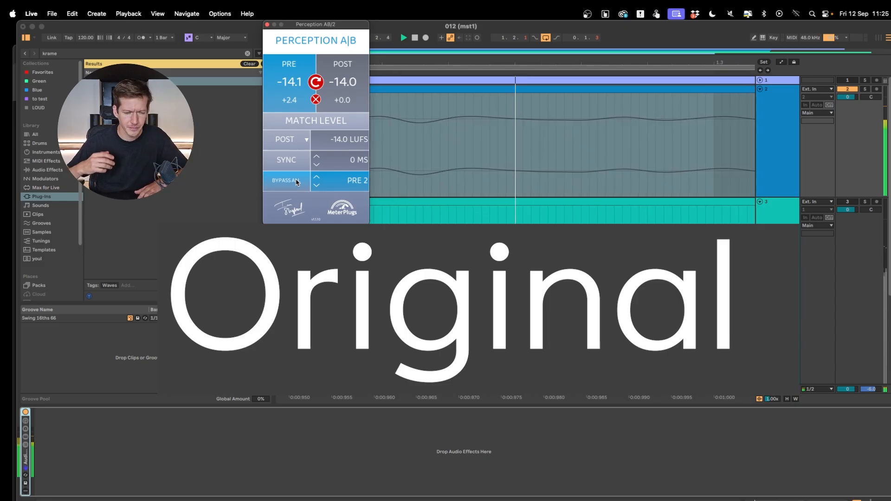
key(space)
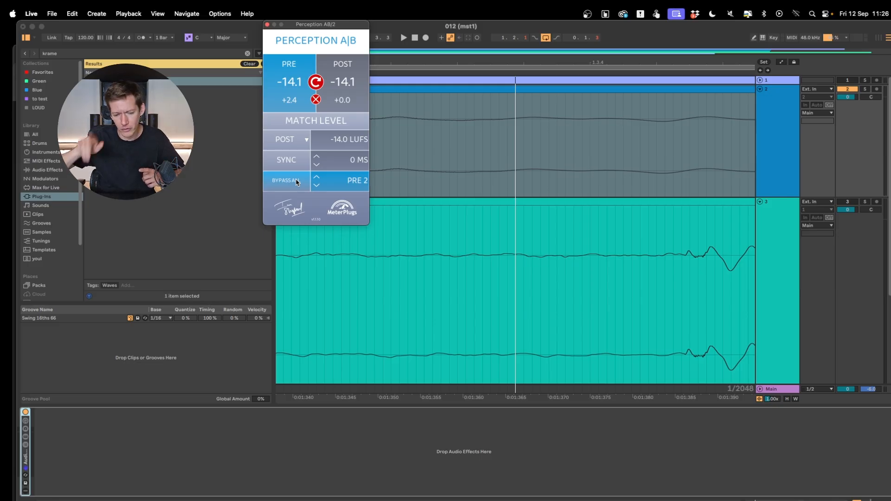
key(space)
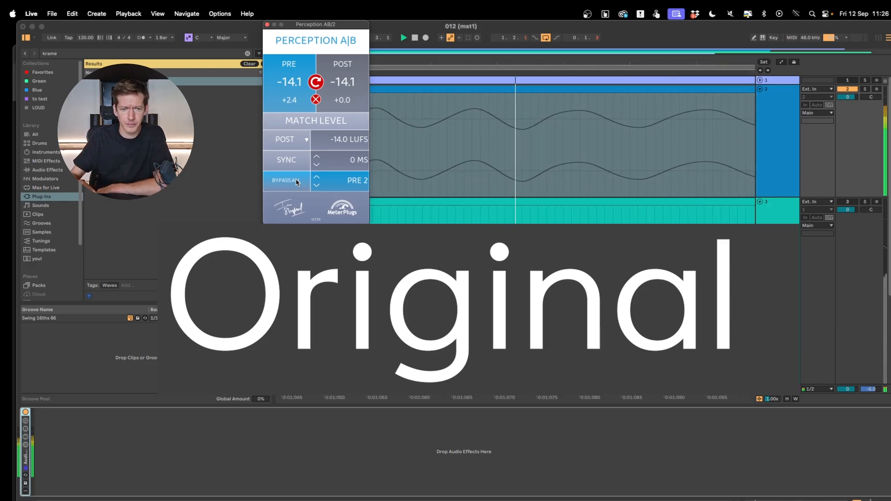
click(297, 182)
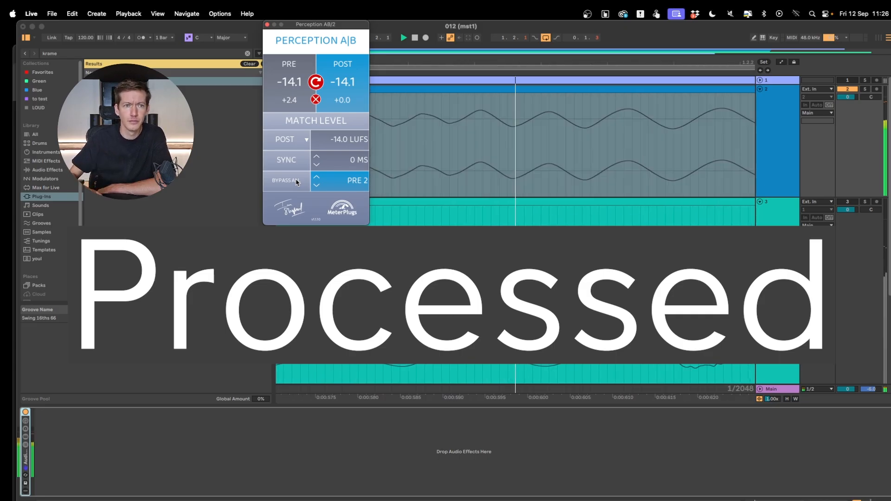
click(297, 182)
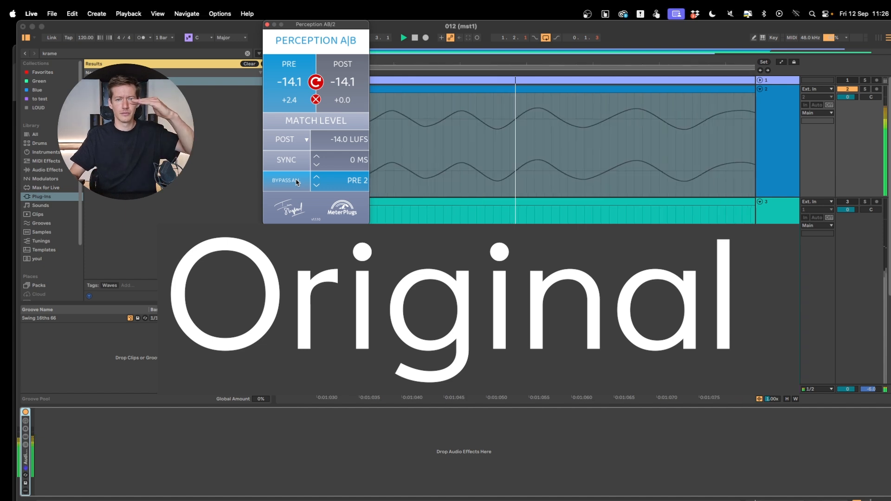
click(297, 182)
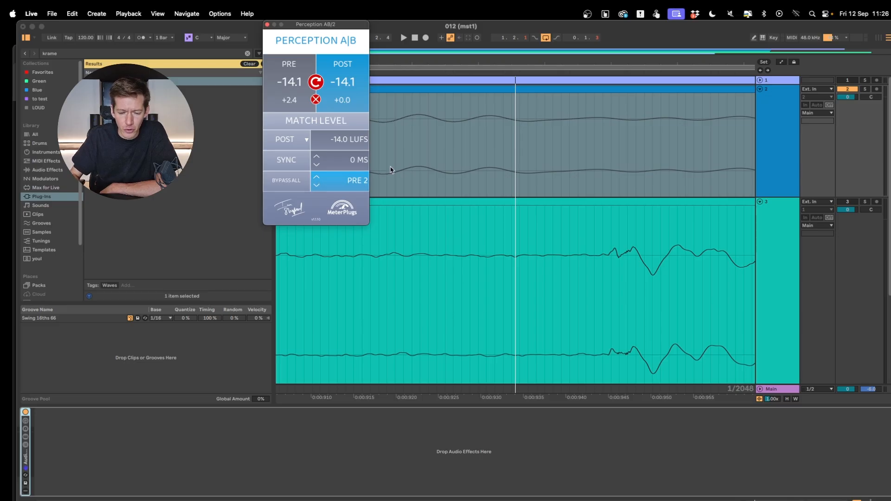
Step: Select track 2 and unfold its audio effect rack to show the full mastering chain
click(767, 137)
click(766, 135)
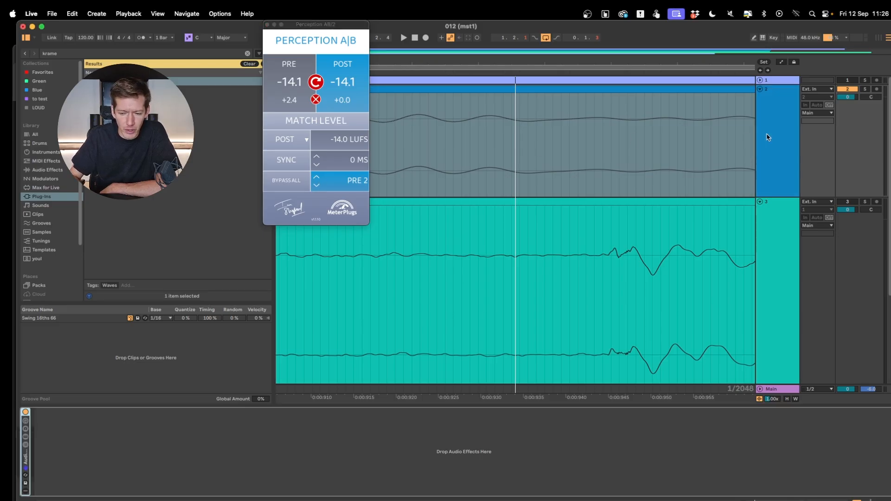
click(767, 135)
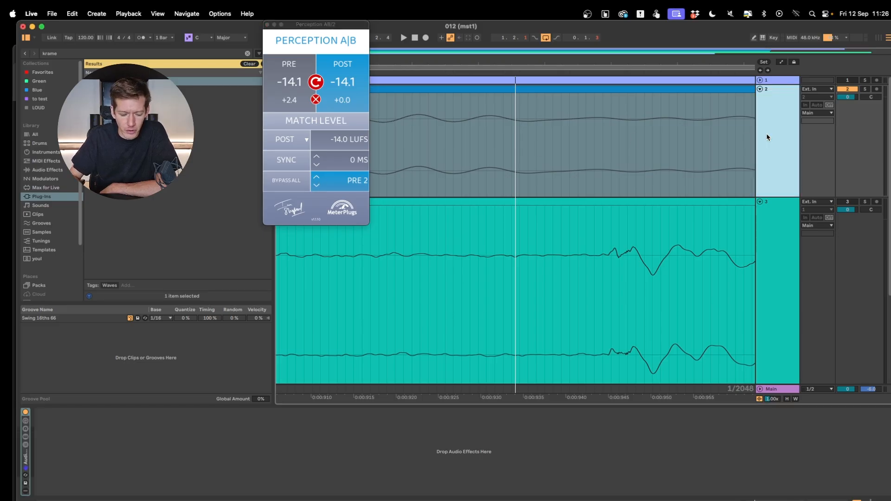
double_click(27, 464)
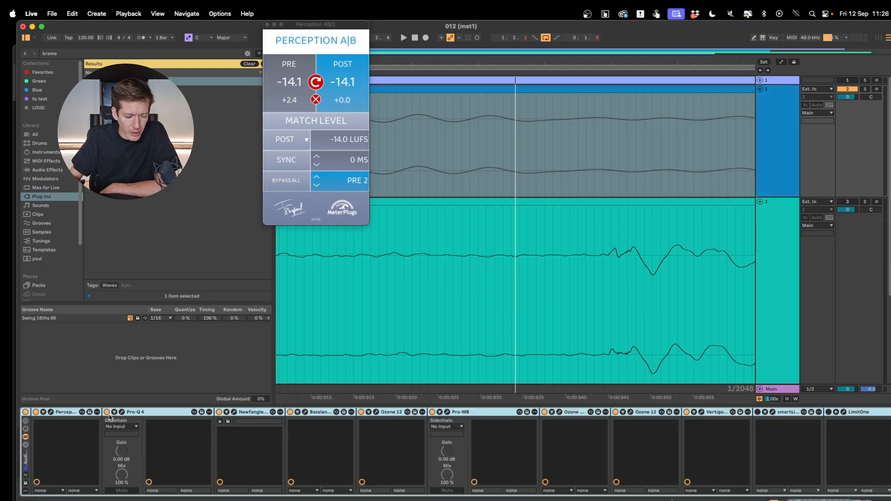
Step: Deactivate the rack's active devices from Pro-Q 4 through Vertigo, leaving Perception AB on
click(107, 412)
click(219, 412)
click(290, 412)
click(360, 412)
click(432, 412)
click(544, 412)
click(615, 412)
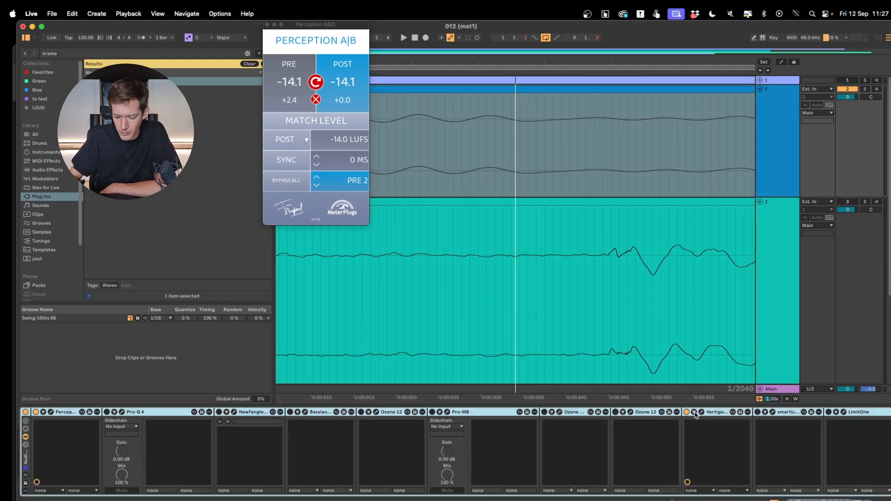
click(687, 412)
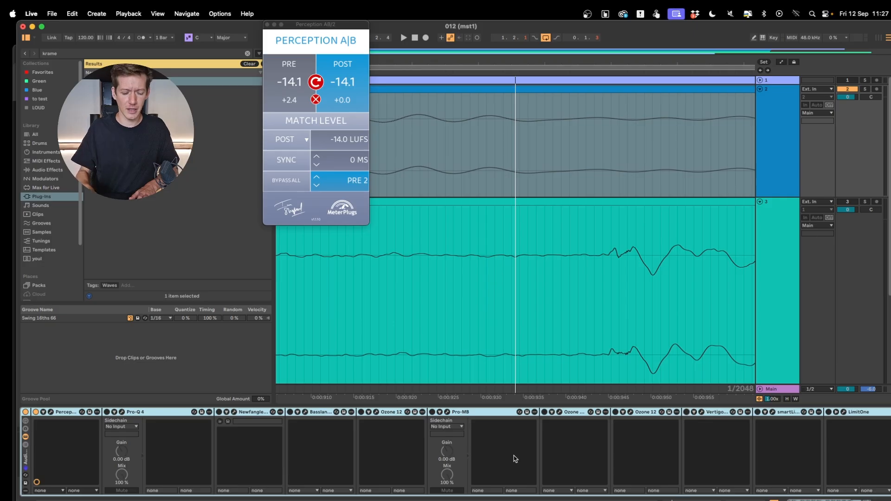
Step: Reactivate Pro-Q 4, open its interface and inspect the Side band's settings at 106.37 Hz
click(107, 412)
click(123, 413)
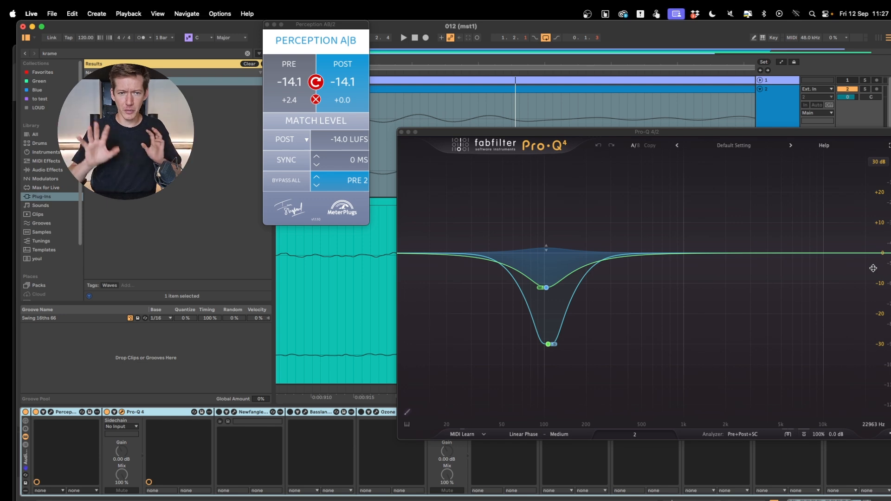
click(548, 344)
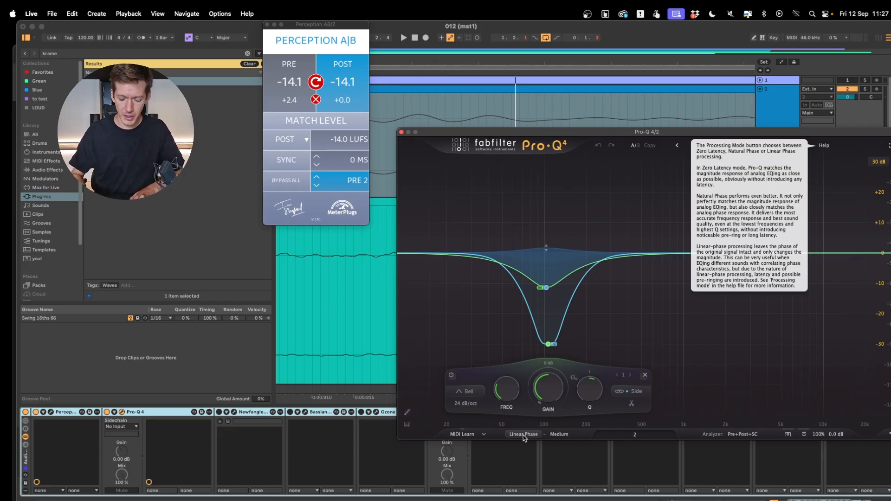
mouse_move(556, 350)
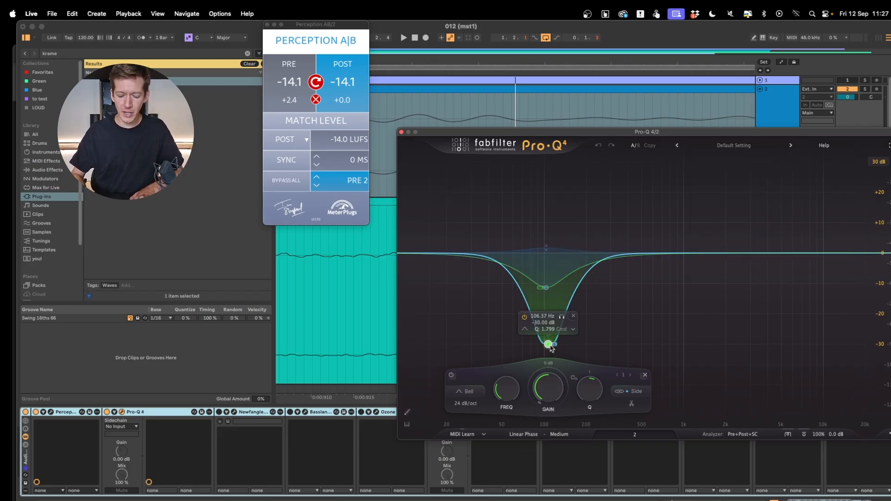
mouse_move(513, 391)
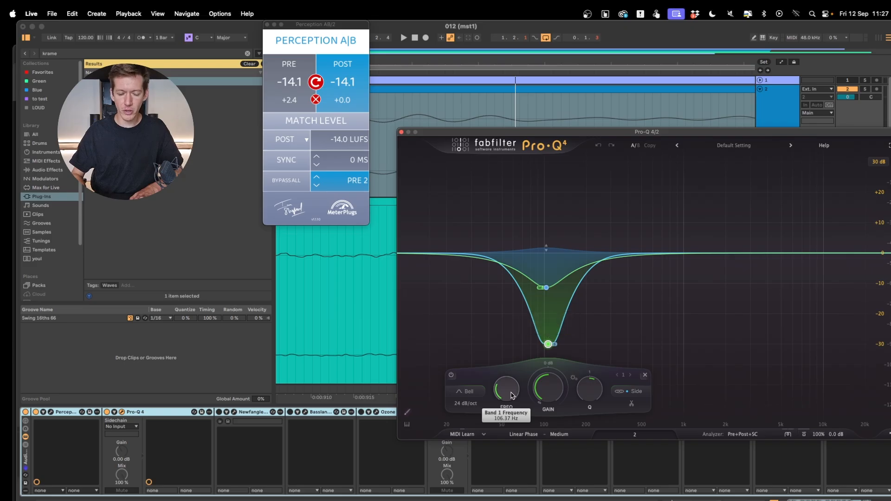
mouse_move(570, 319)
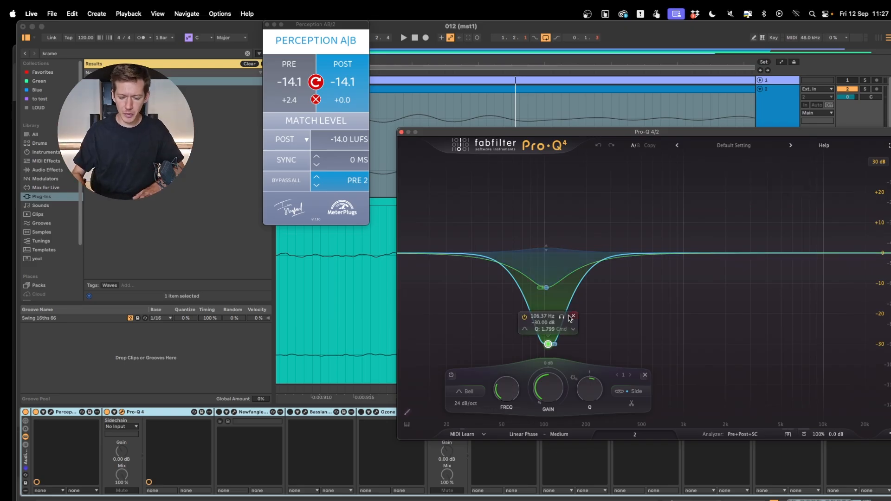
Step: Bypass the Mid band at 103.26 Hz and audition the Side band in solo during playback
click(546, 288)
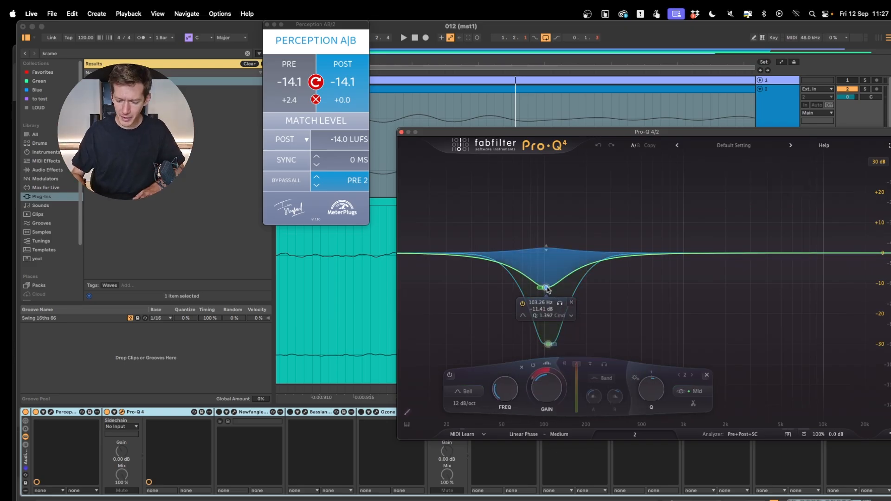
click(449, 375)
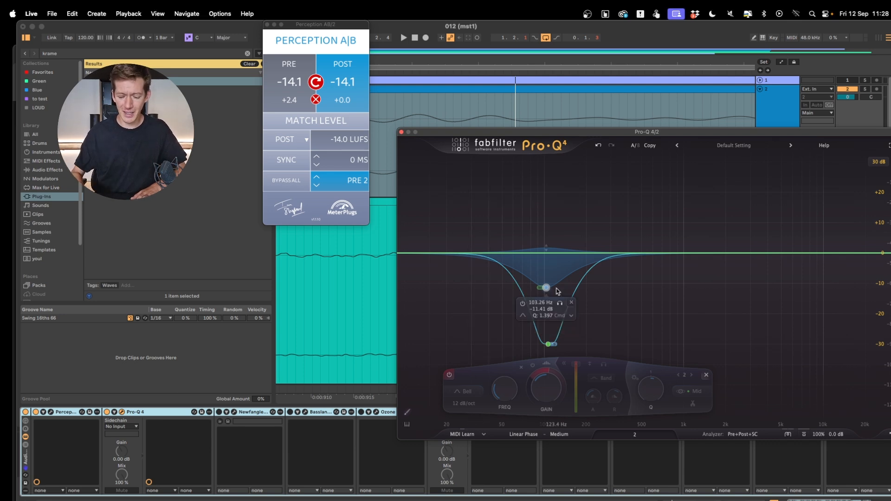
mouse_move(557, 296)
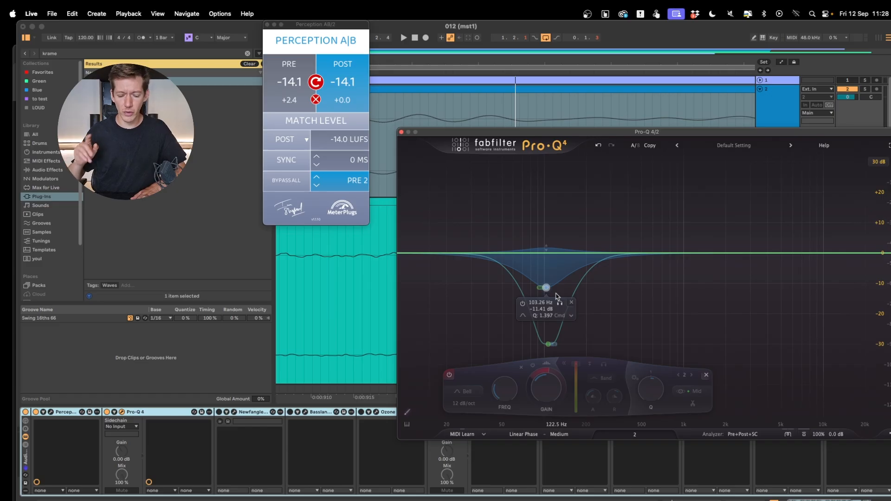
drag(546, 287, 547, 353)
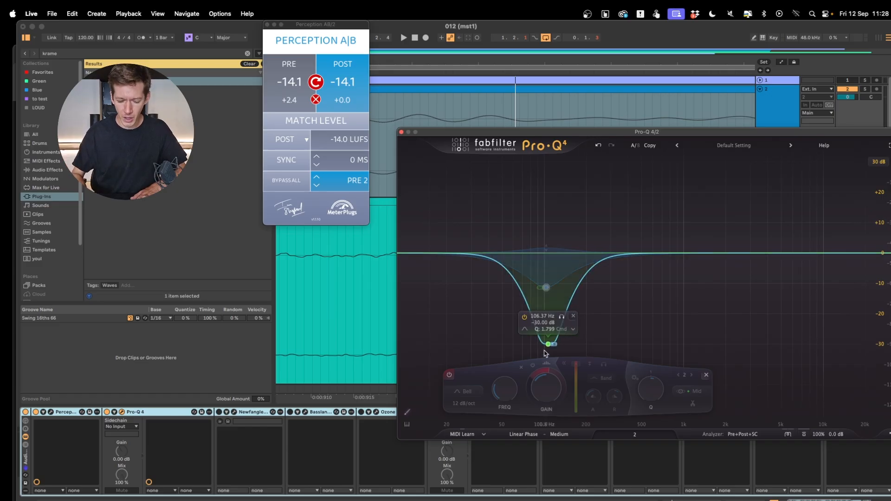
key(space)
click(562, 318)
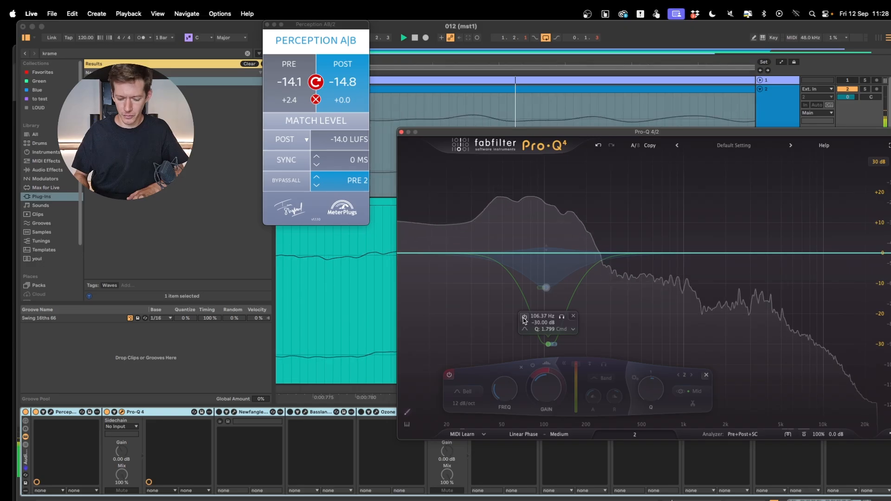
key(space)
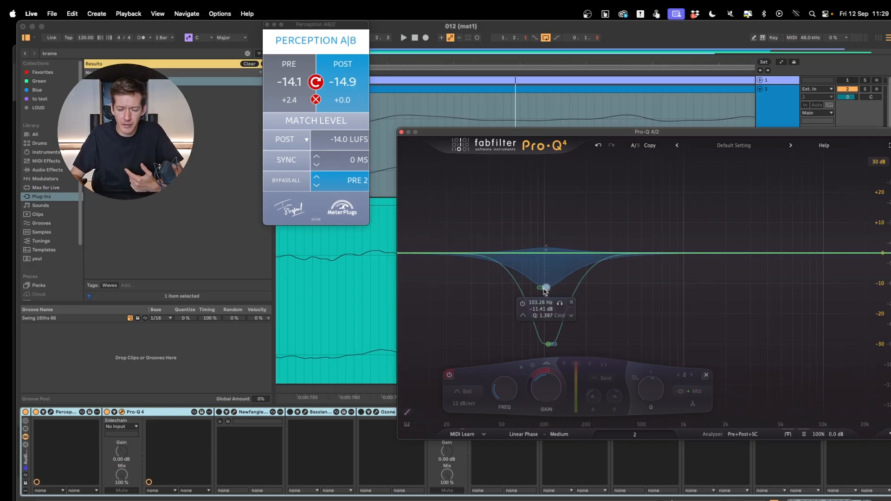
Step: Audition the Mid band at 103.26 Hz in solo during playback and check its attack setting
key(space)
click(560, 302)
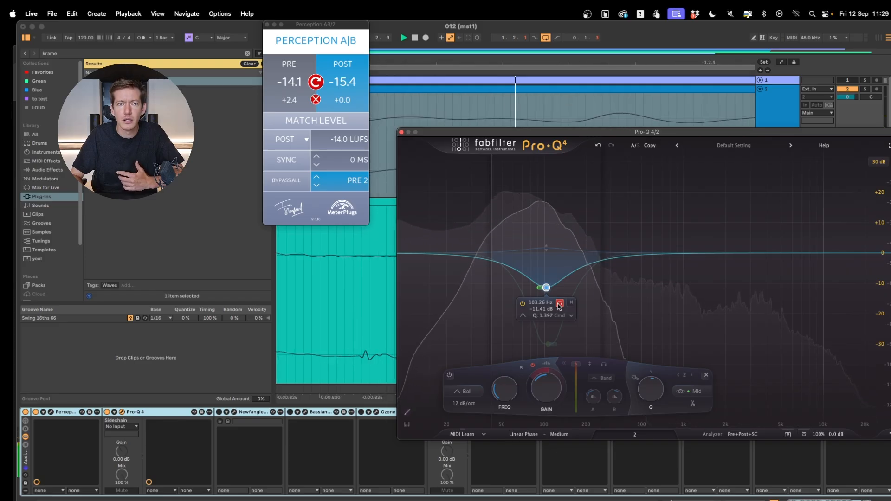
key(space)
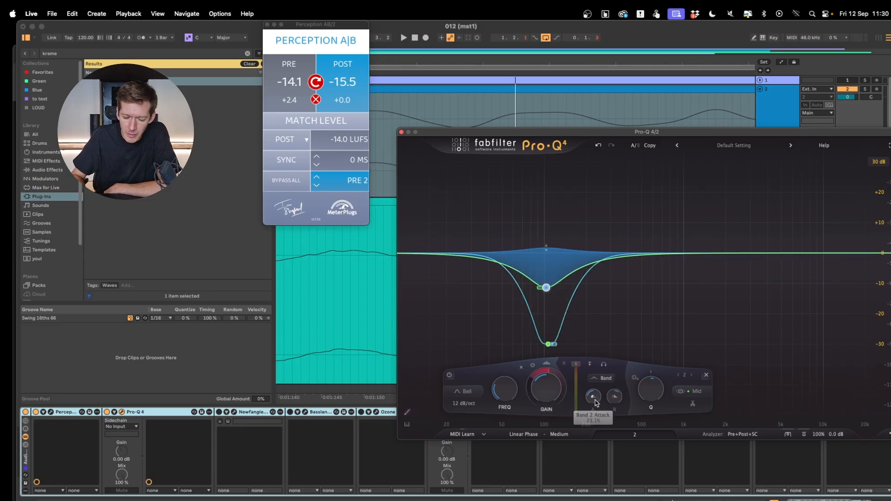
mouse_move(592, 399)
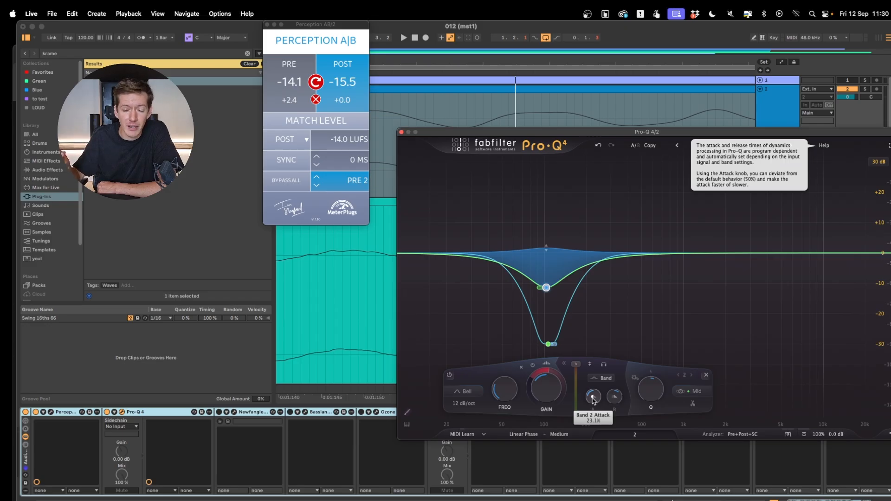
Step: Compare the Mid band's static and dynamic EQ behaviour, toggling its dynamics and bypass during playback
click(532, 366)
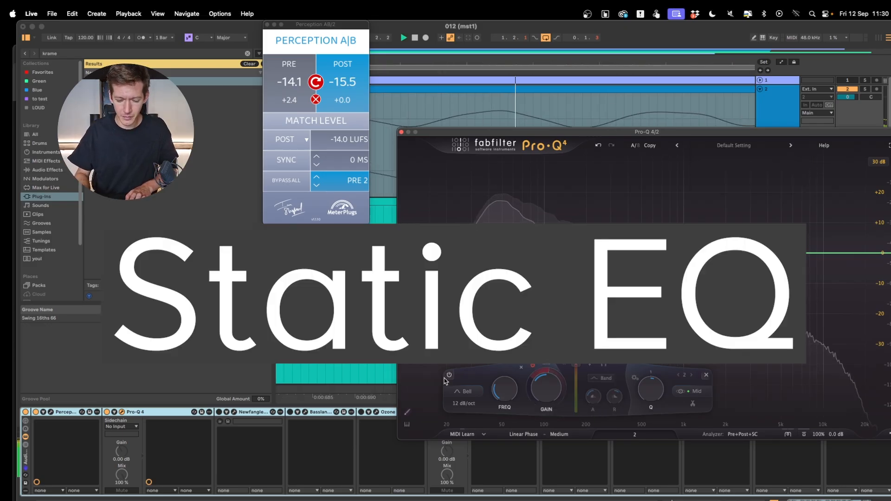
click(449, 375)
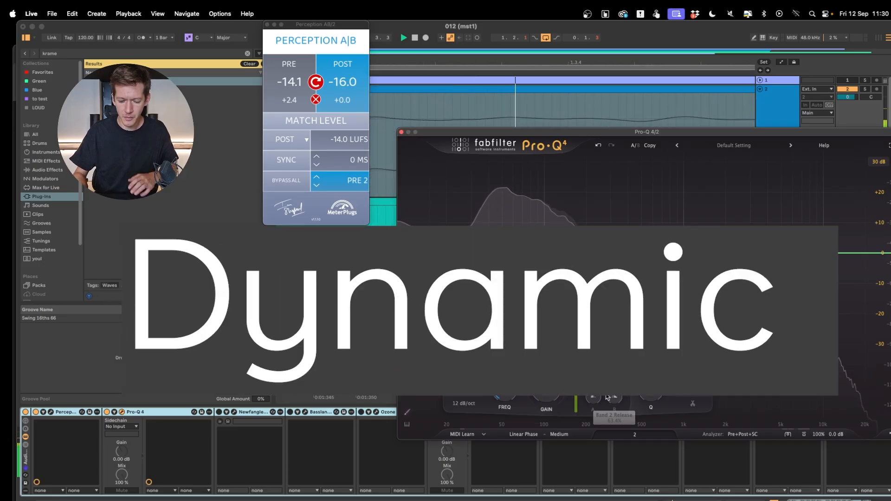
key(space)
Step: Try a 32% release on the Mid band's dynamics during playback and undo the change
mouse_move(607, 397)
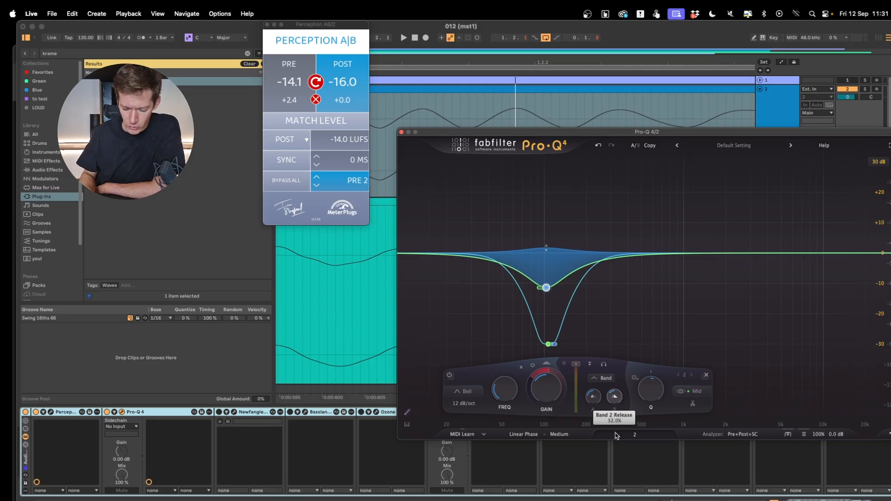
key(space)
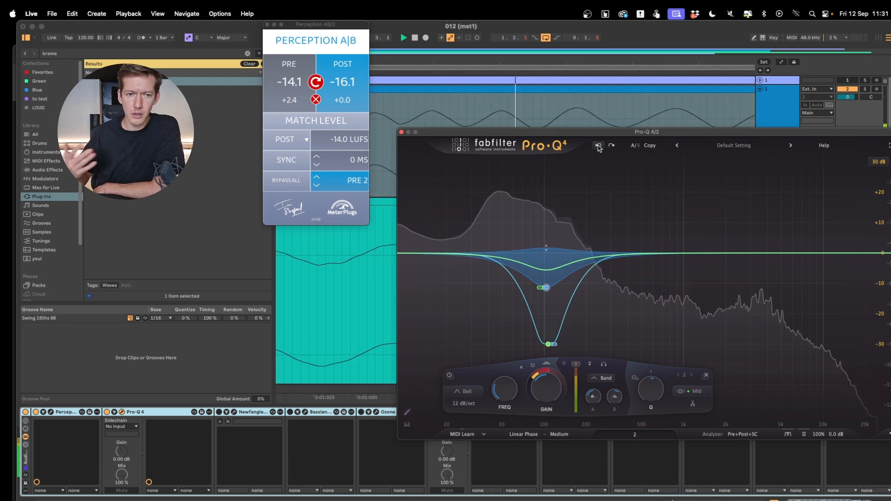
key(space)
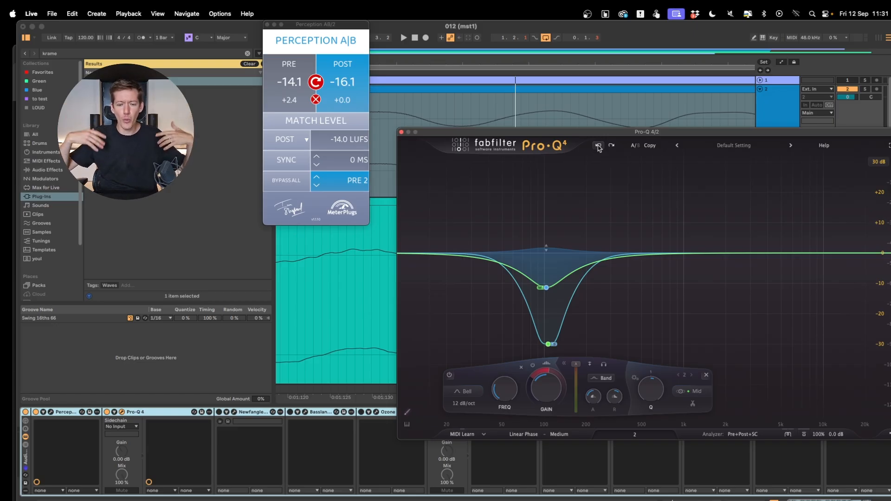
Step: Play the track and toggle Pro-Q 4 on and off to compare the sound with and without EQ
click(546, 288)
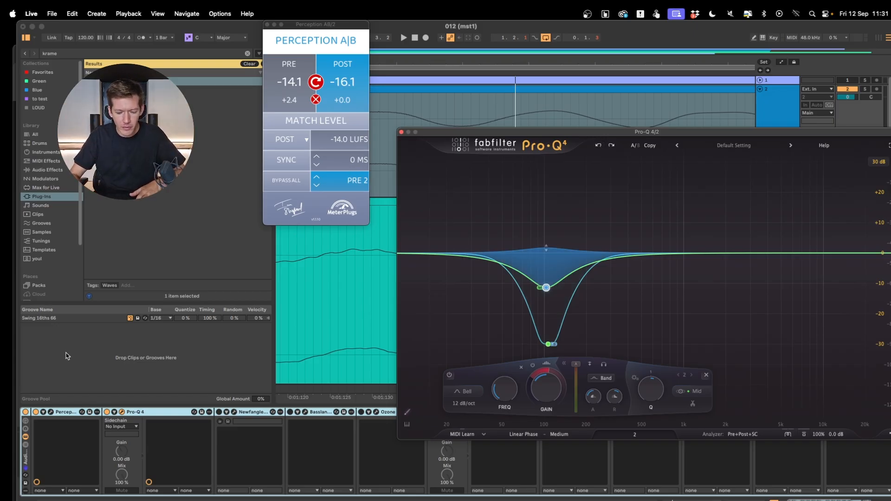
click(107, 412)
key(space)
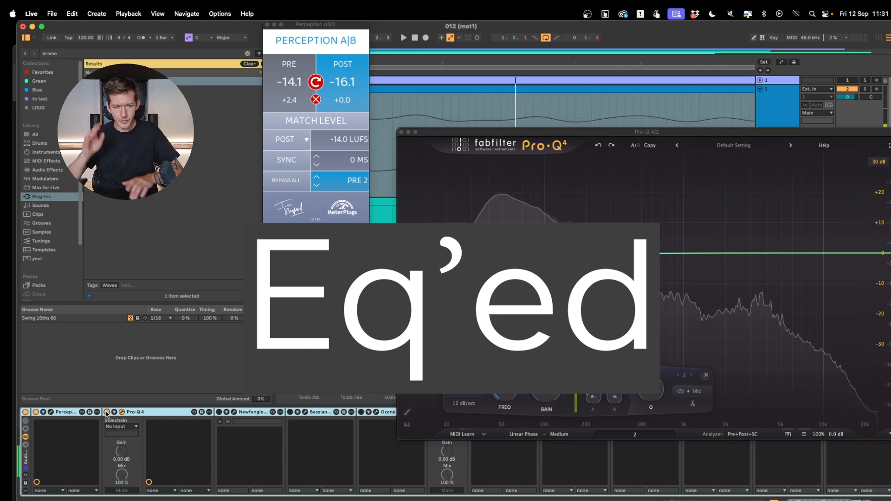
key(space)
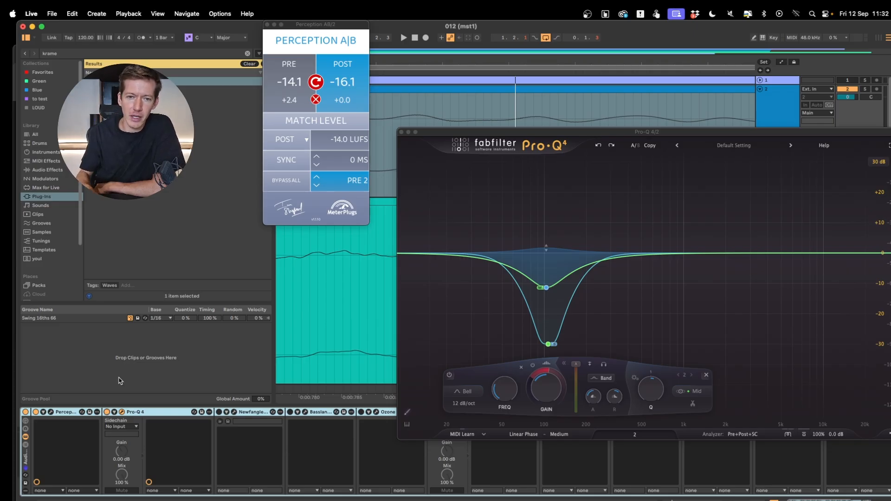
Step: Move the Pro-Q 4 window fully into view, review its curve and close the window
drag(490, 132, 297, 120)
mouse_move(626, 423)
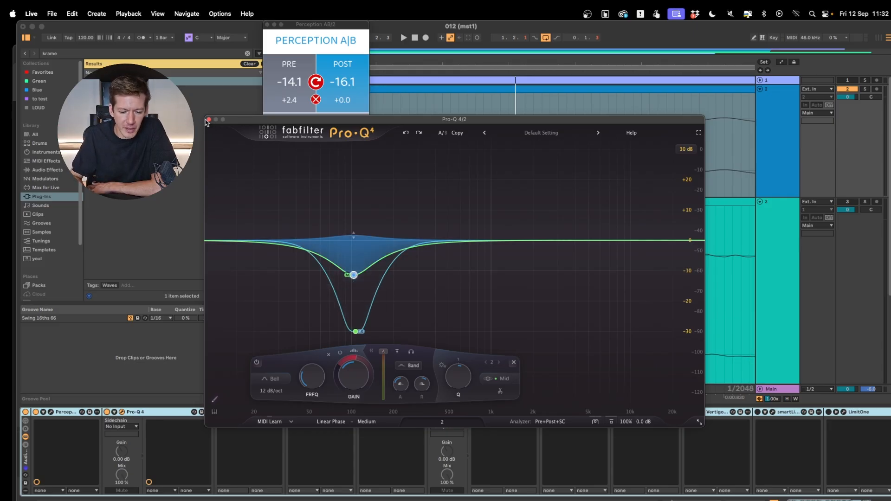
click(208, 119)
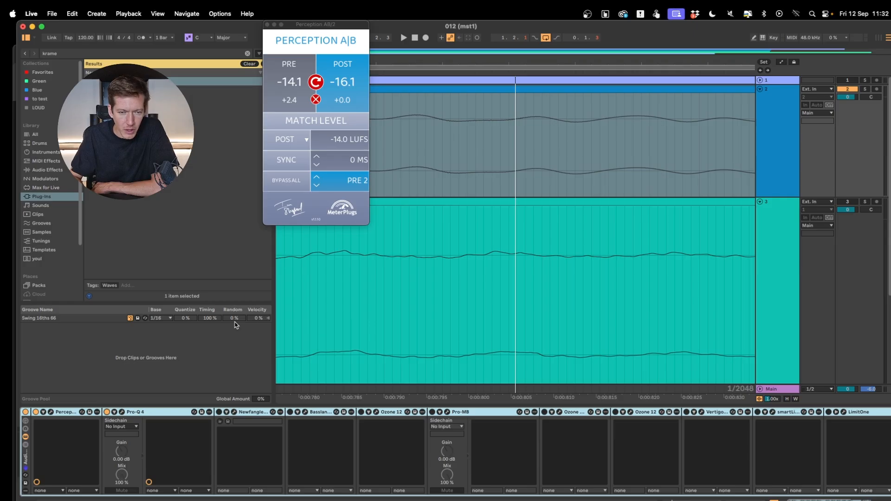
Step: Activate and open the Newfangled Elevate plug-in, then review its main parameters and Transient sub-module
key(space)
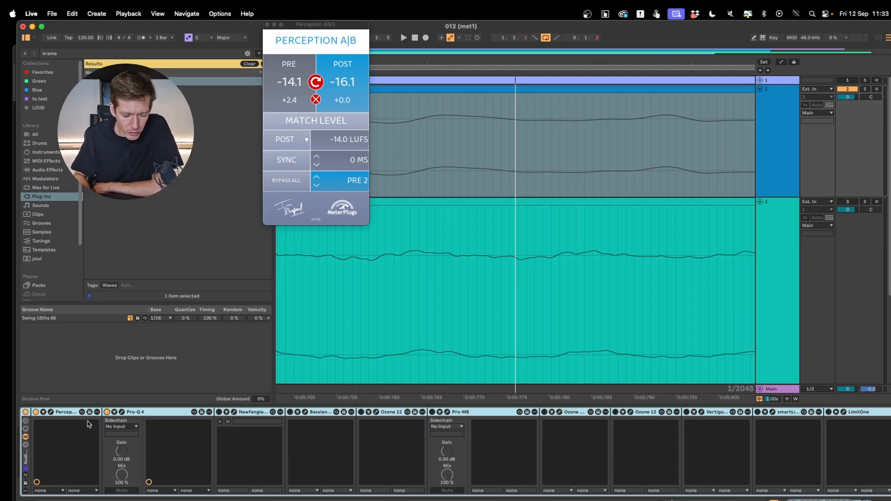
click(218, 412)
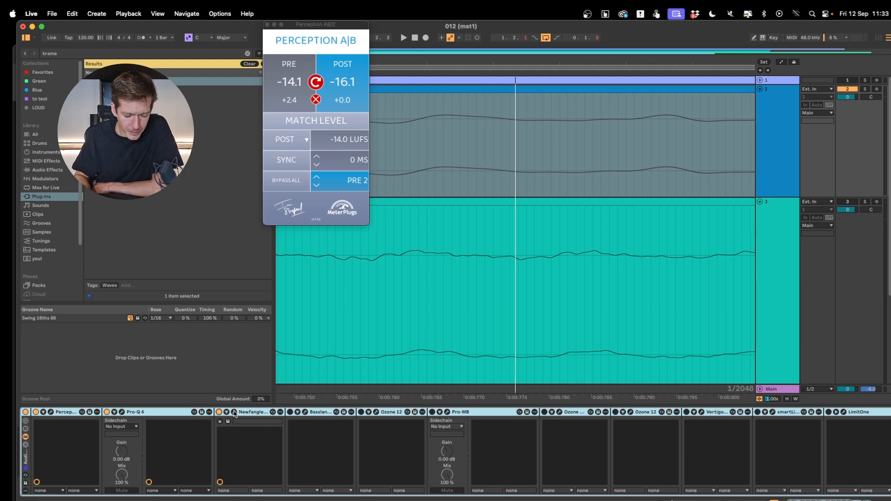
click(234, 413)
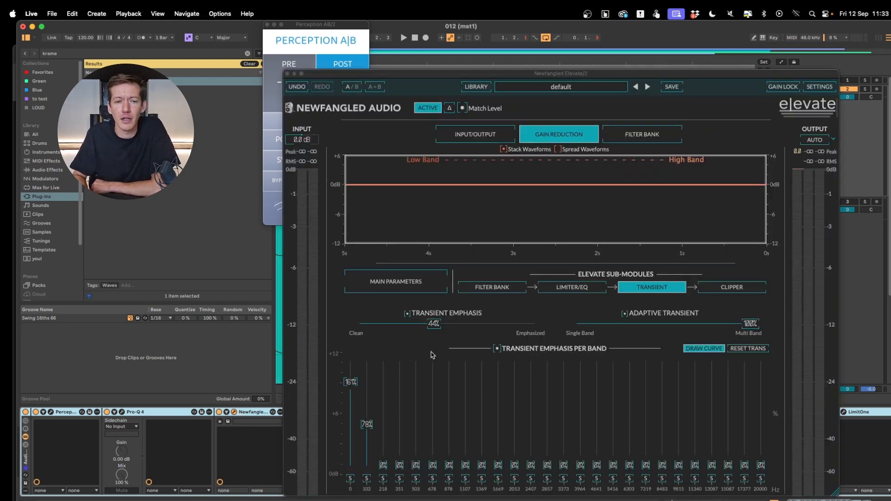
click(371, 286)
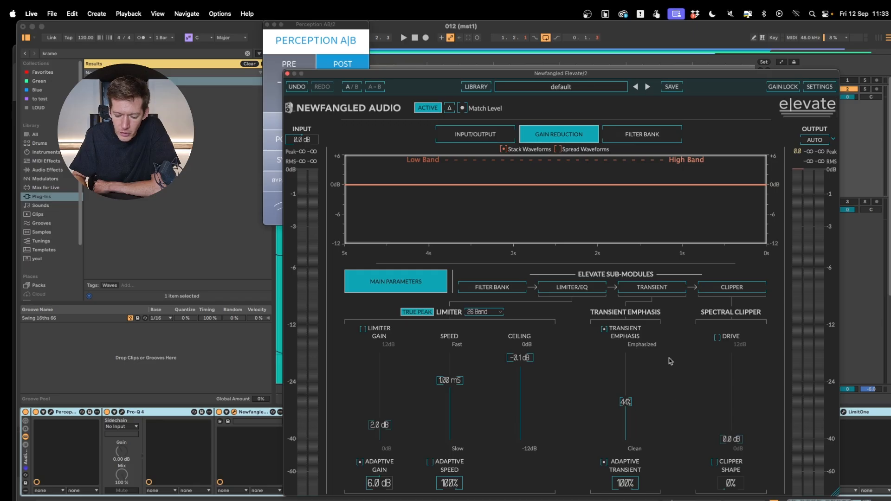
click(664, 292)
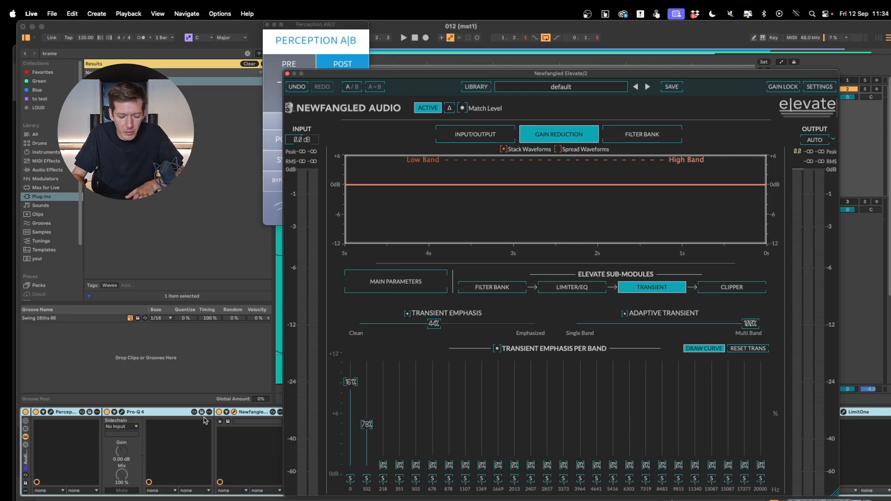
Step: Bypass Newfangled Elevate, play the track and reactivate it to compare the sound with and without transient emphasis
click(219, 413)
key(space)
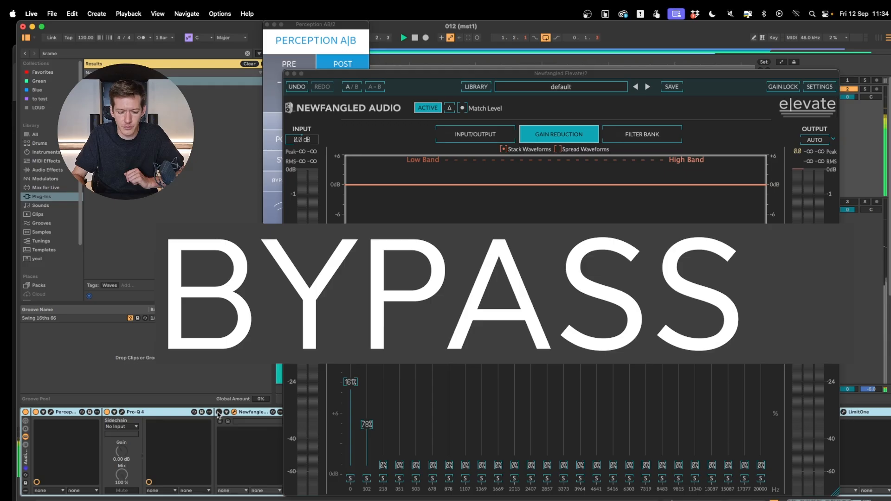
click(219, 412)
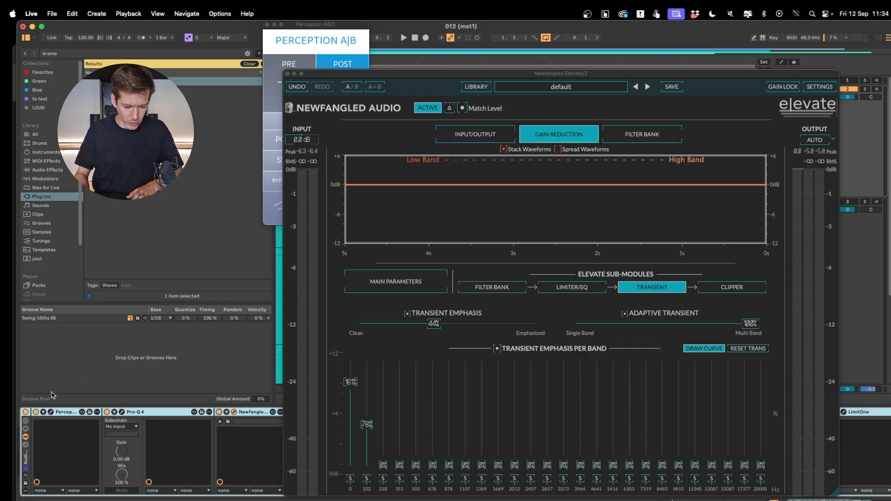
Step: Play the original audio with the whole device rack off and switch the rack back on to compare
click(25, 412)
key(space)
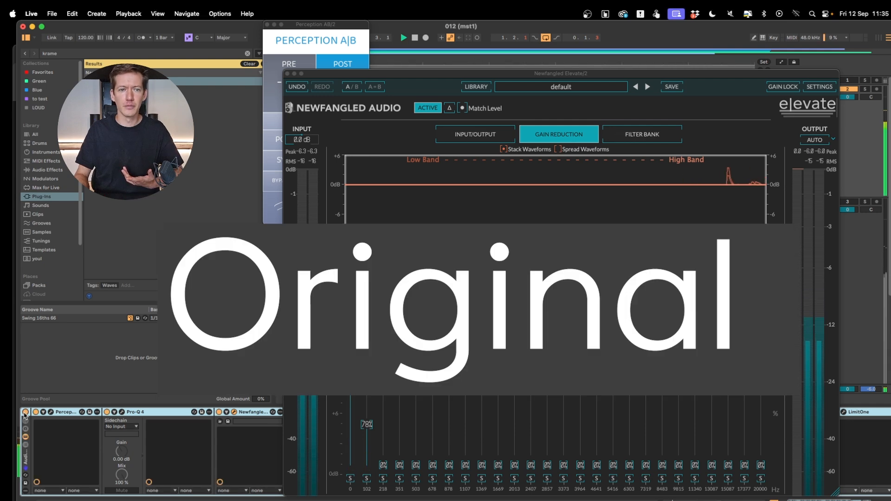
click(25, 412)
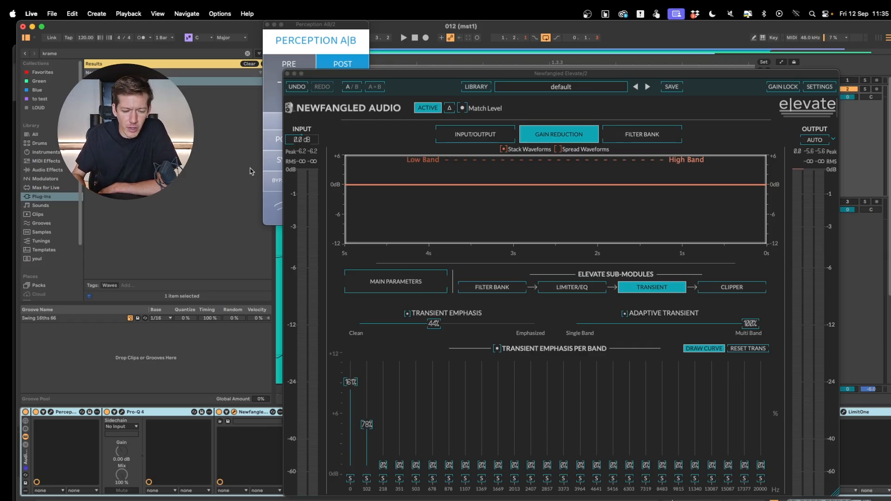
Step: Close the Elevate window, activate Basslane Pro in the chain and open its interface
click(288, 74)
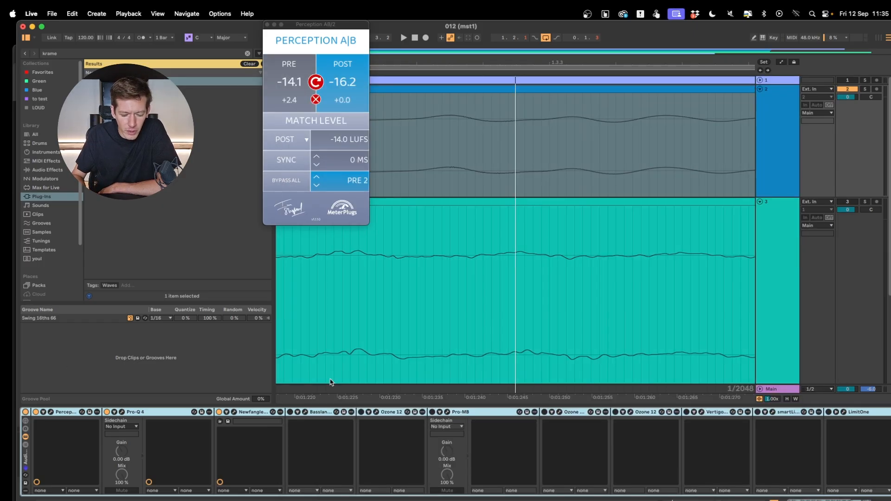
click(290, 412)
click(305, 412)
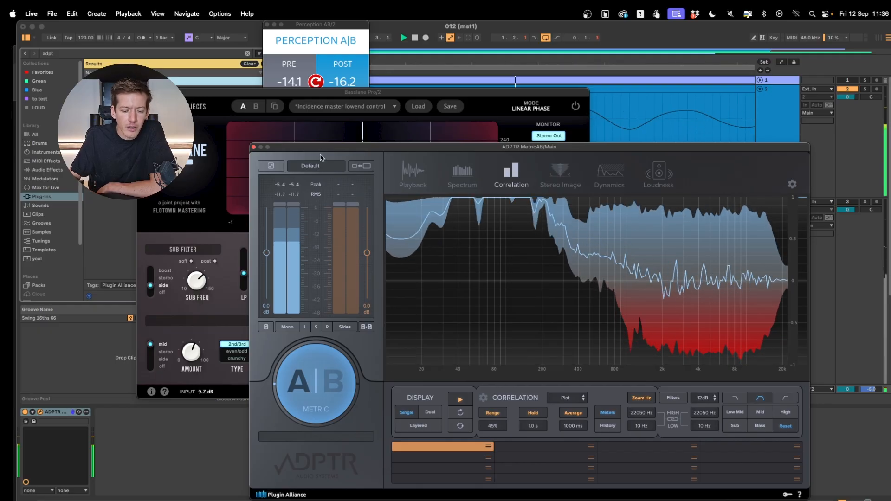
Step: Move the MetricAB correlation window clear of Basslane Pro and switch on Basslane's processing during playback
drag(320, 158, 482, 183)
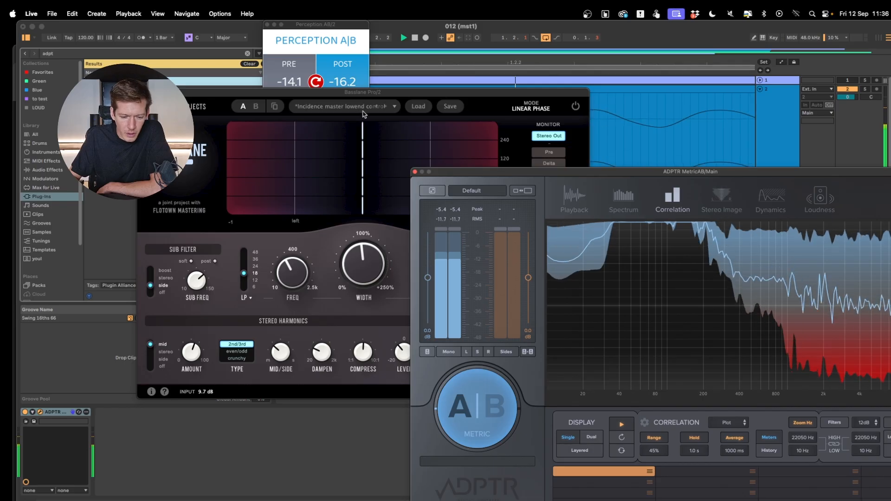
click(527, 99)
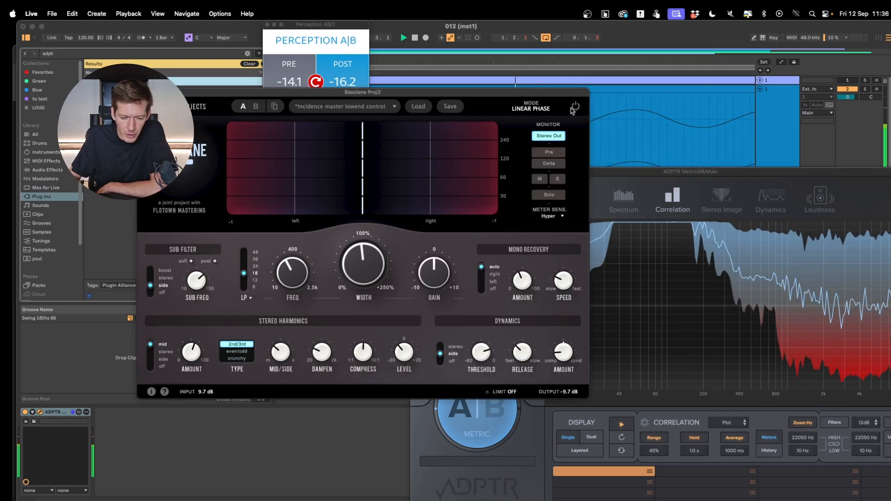
click(574, 108)
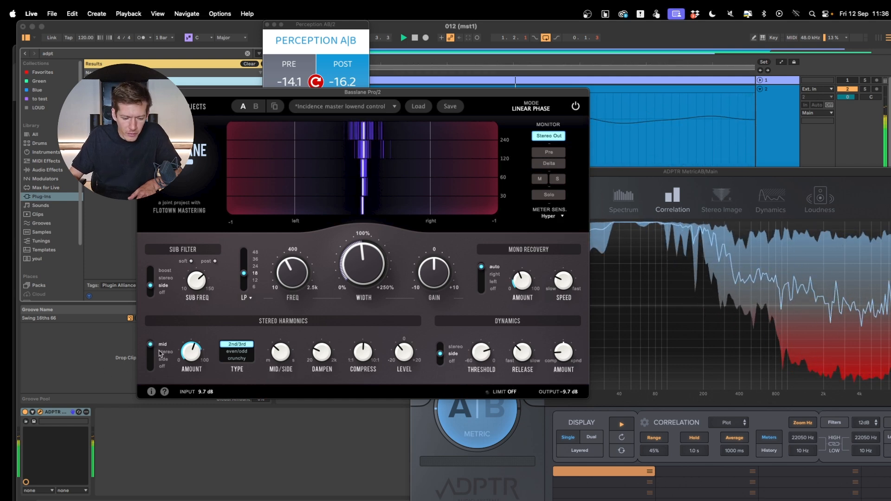
Step: Switch Basslane's Stereo Harmonics off and back to mid, then inspect the section's Mid/Side, Dampen, Compress and Level settings
drag(152, 348, 150, 372)
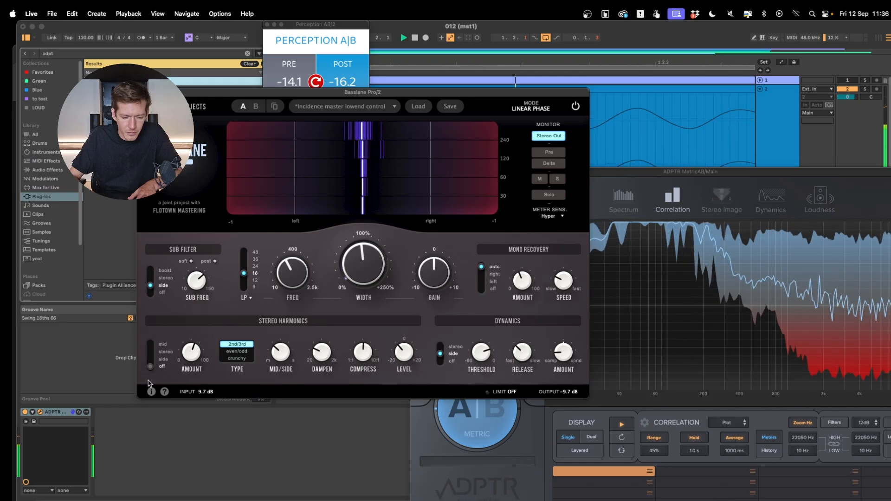
drag(150, 369, 151, 343)
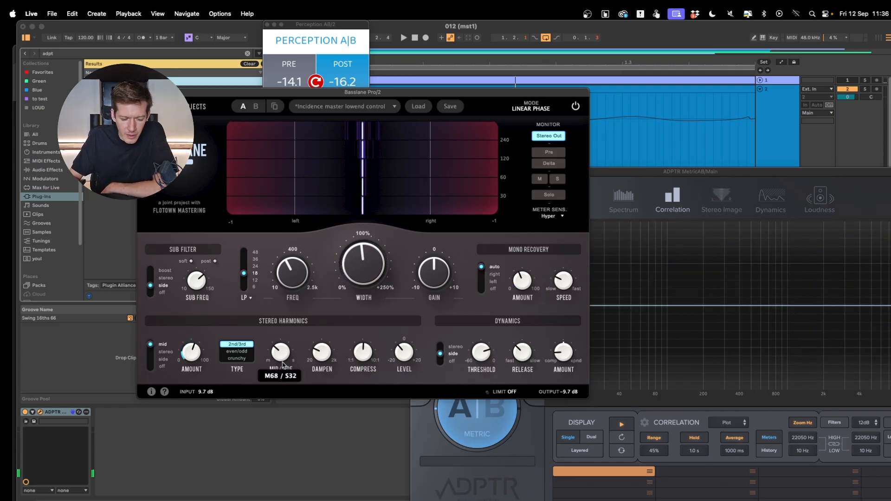
mouse_move(300, 272)
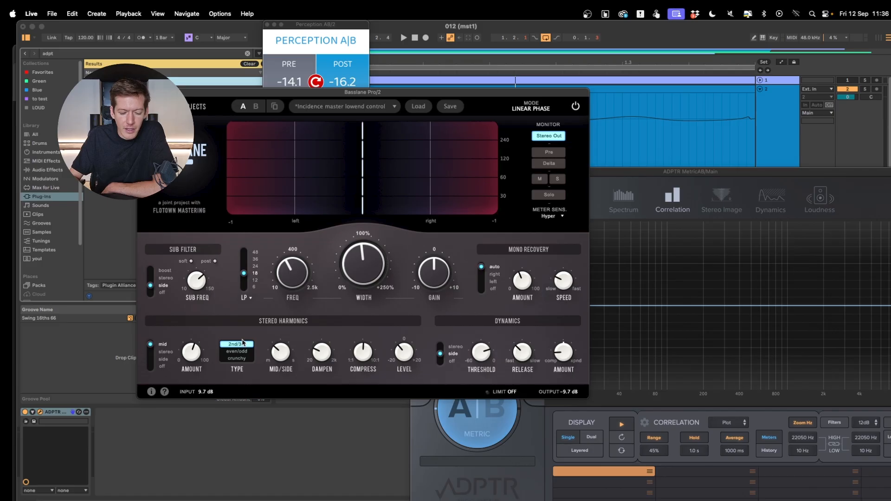
mouse_move(282, 353)
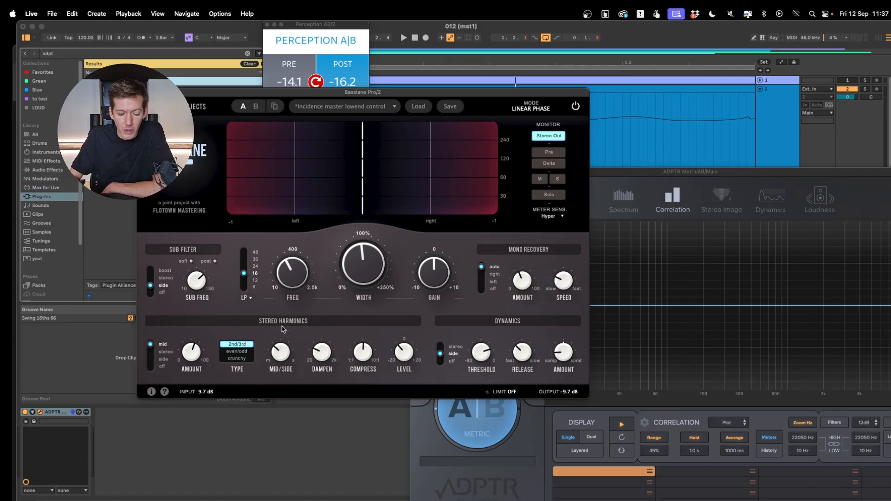
mouse_move(367, 349)
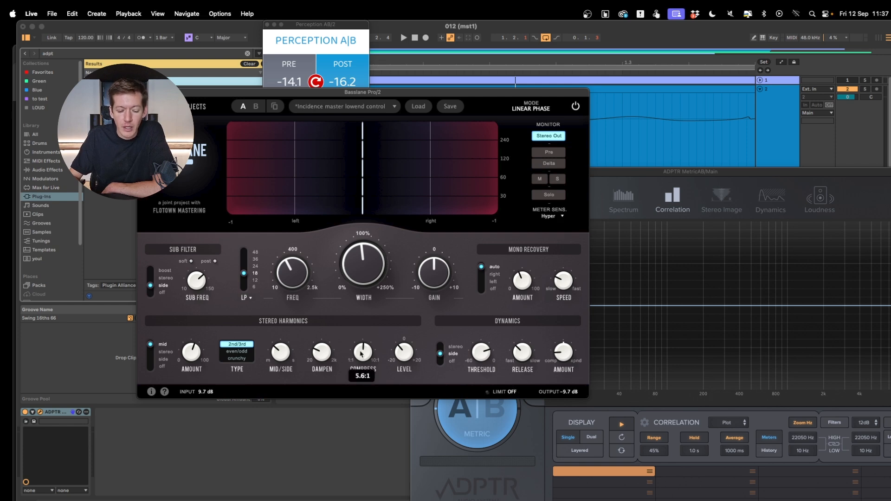
mouse_move(322, 351)
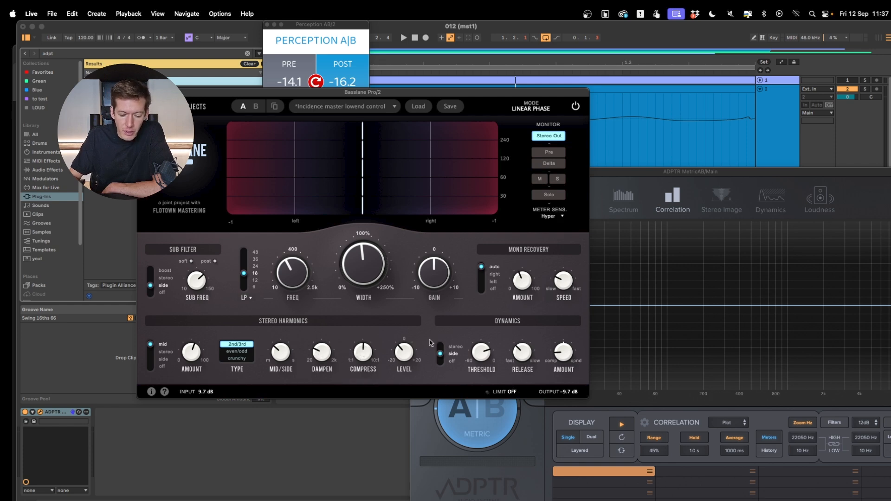
mouse_move(411, 355)
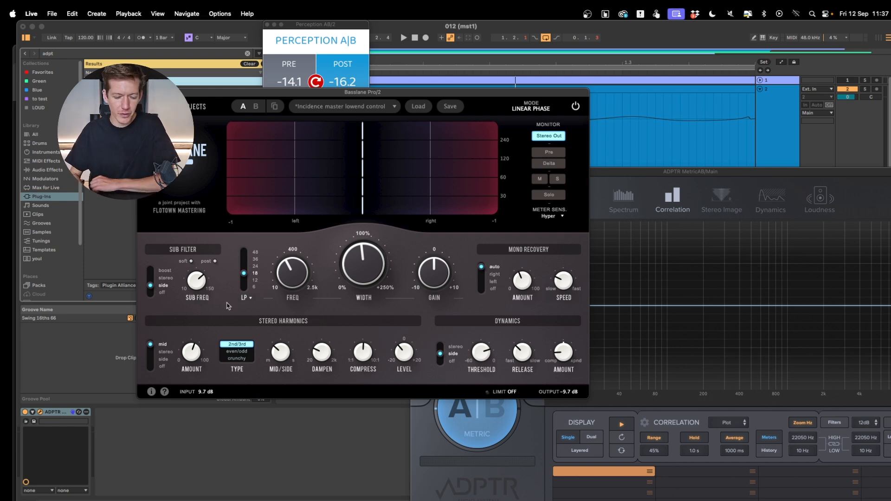
Step: Play the track with Stereo Harmonics off and return it to mid to hear what the harmonics add
click(152, 369)
key(space)
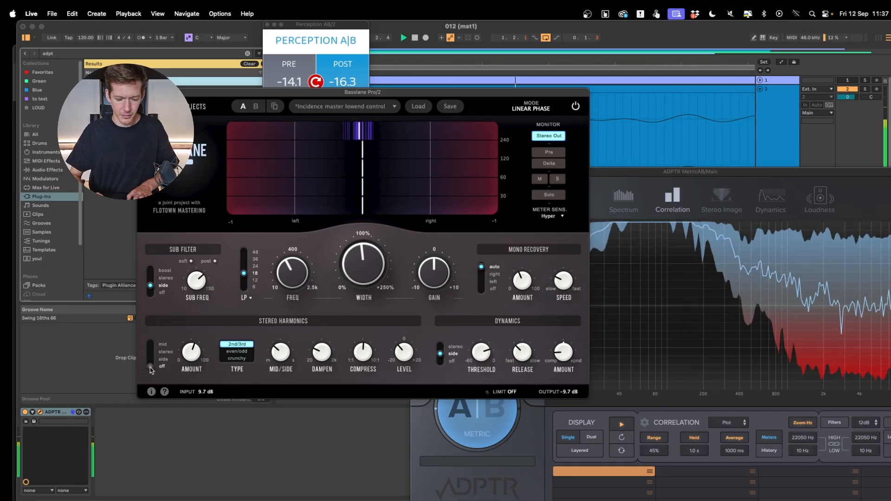
click(150, 344)
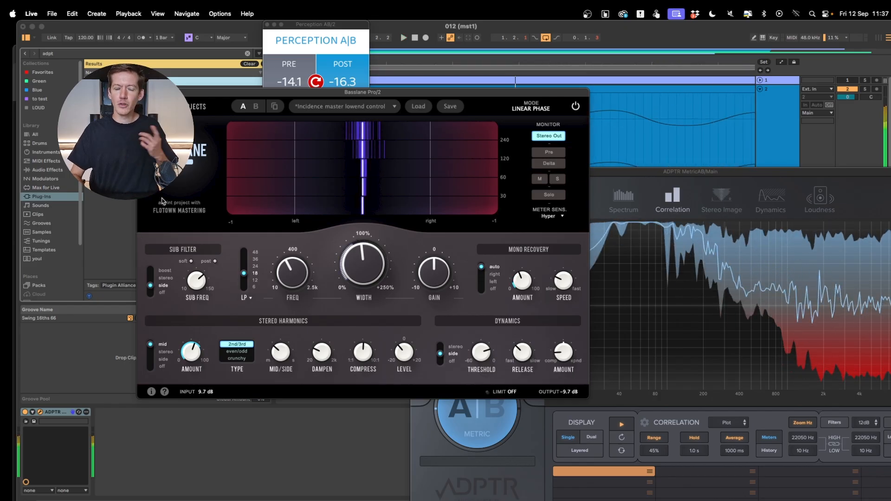
Step: Show track 2's device chain and toggle the whole rack off and on twice during playback to compare original and processed audio
click(766, 101)
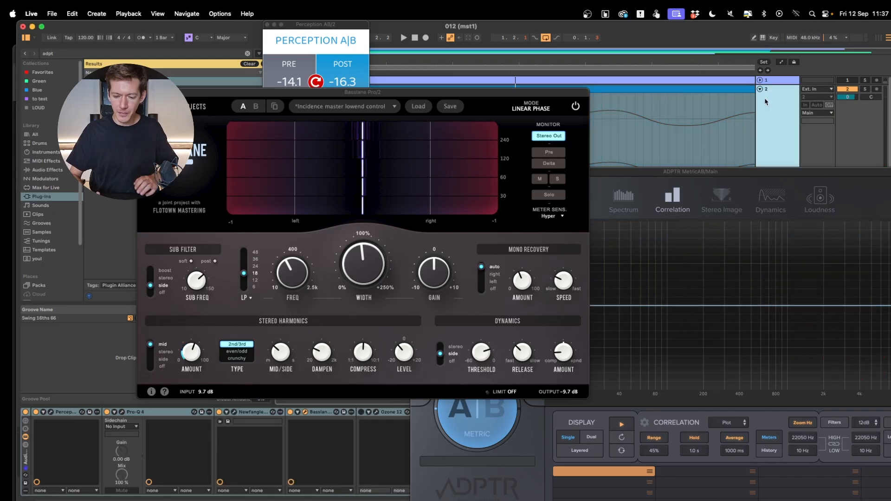
click(25, 412)
key(space)
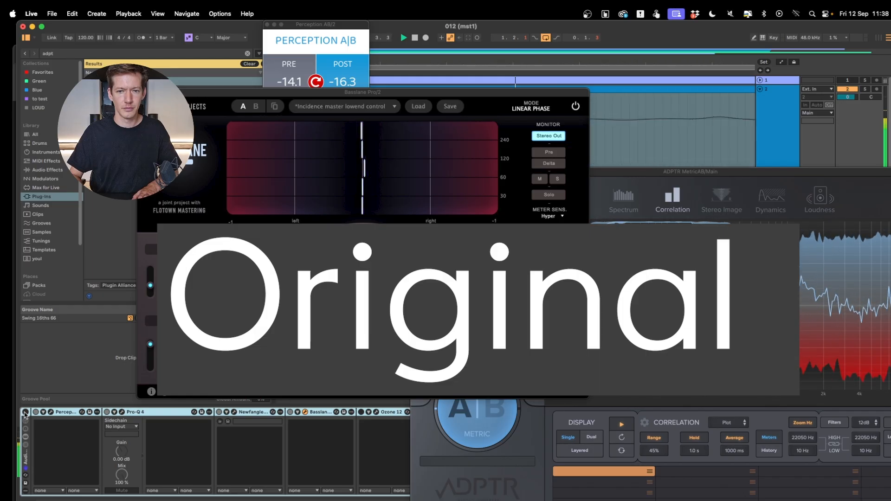
click(25, 412)
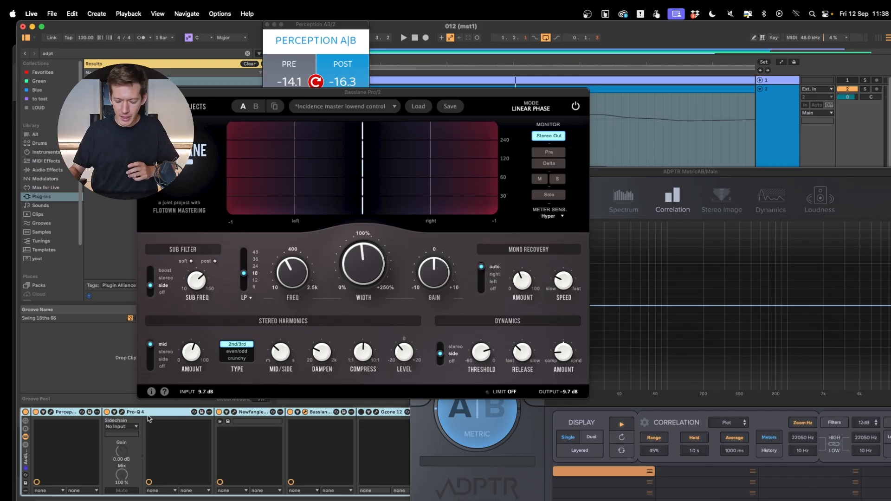
click(26, 412)
key(space)
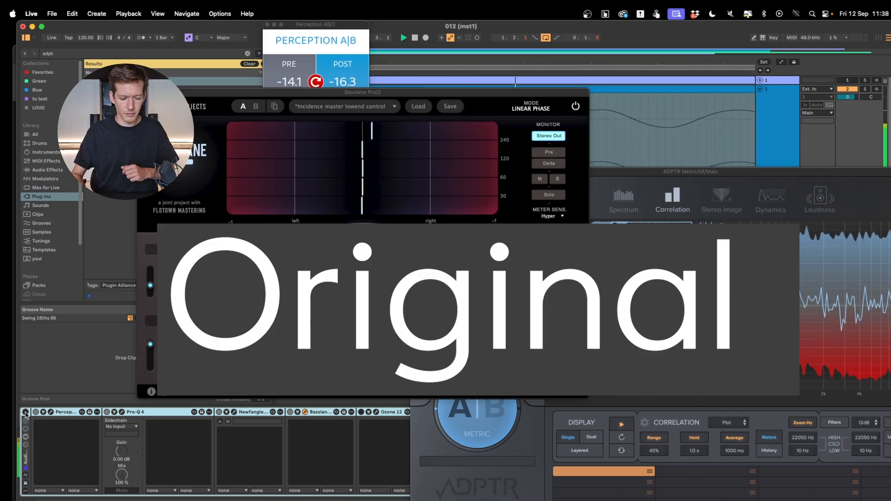
click(26, 412)
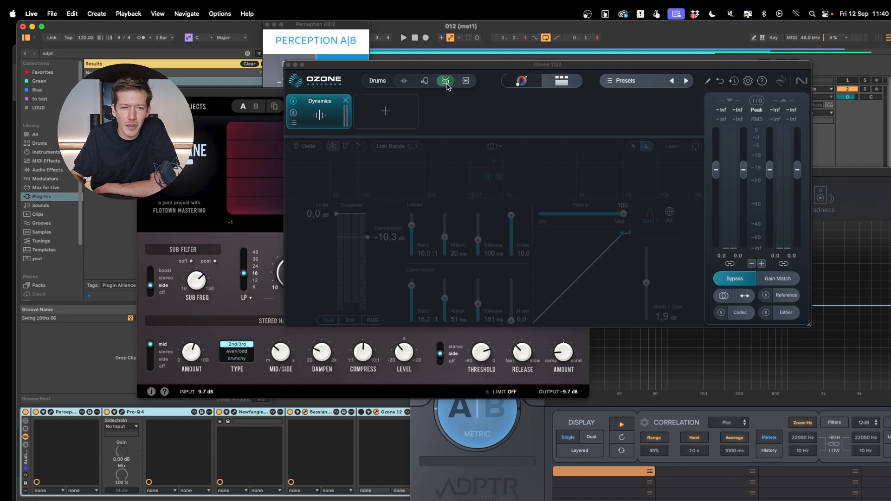
Step: Select Ozone 12's Dynamics module, activate the plug-in and toggle it repeatedly during playback to compare before and after
click(314, 115)
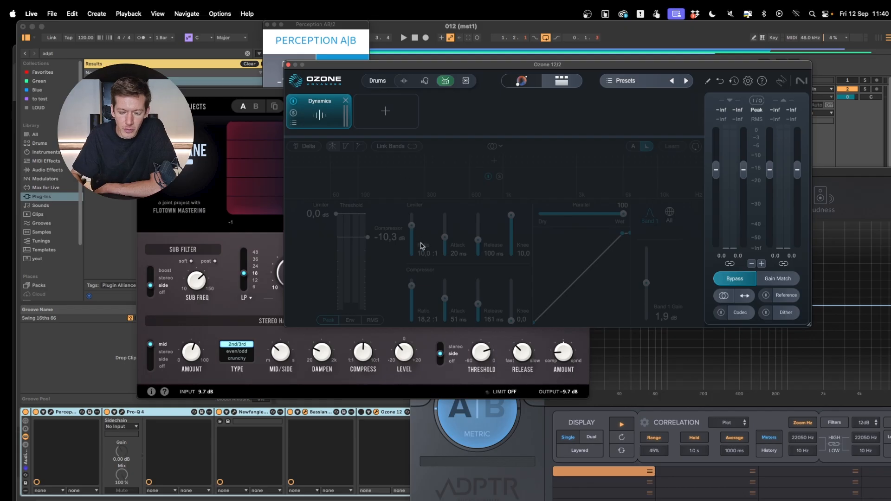
click(361, 412)
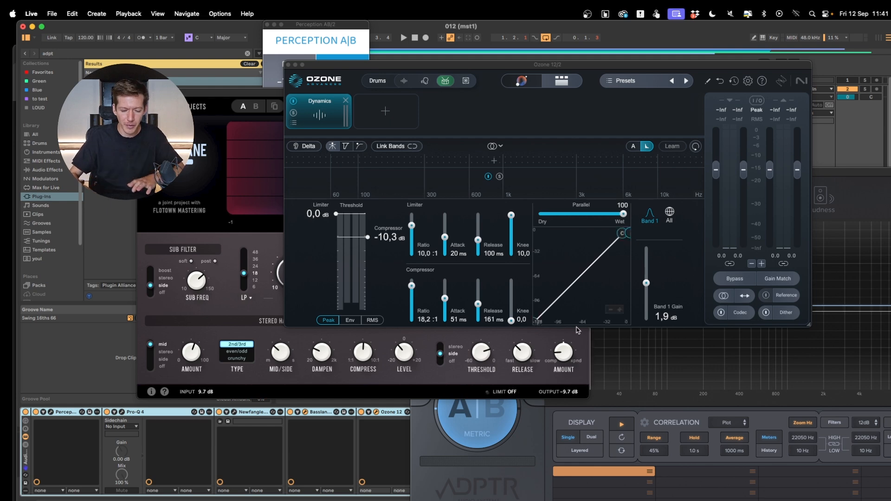
key(space)
click(361, 412)
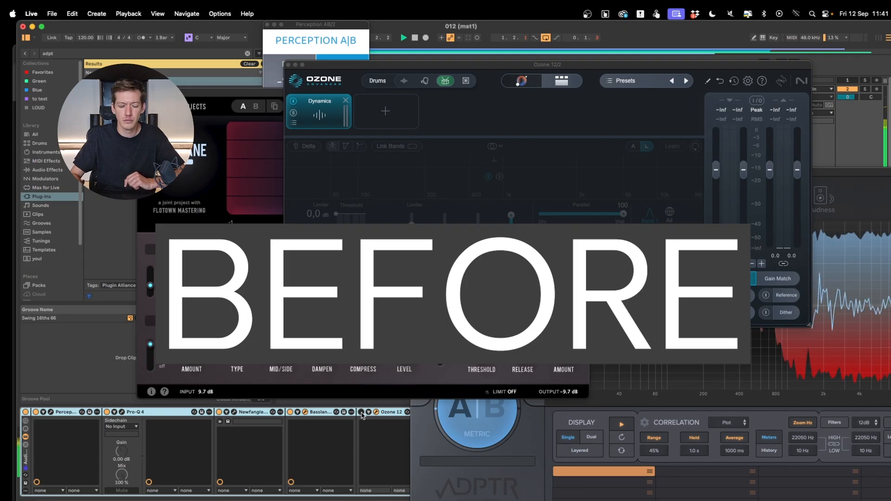
click(362, 412)
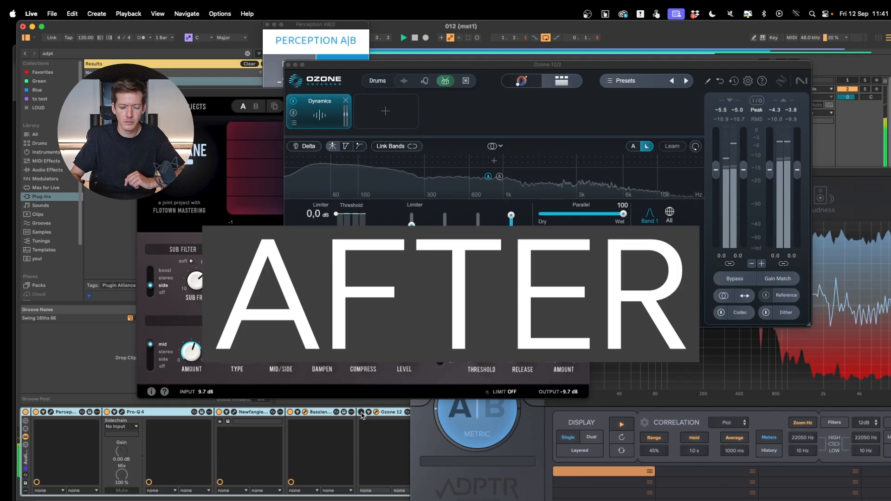
click(362, 412)
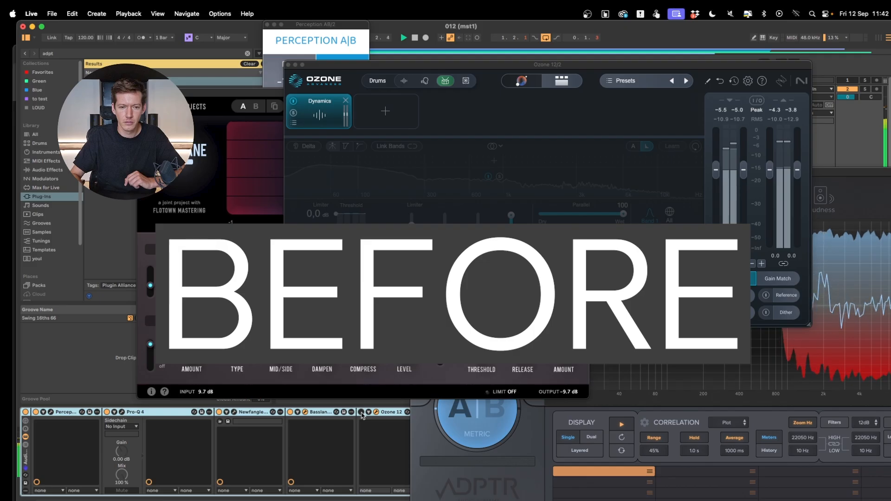
click(361, 413)
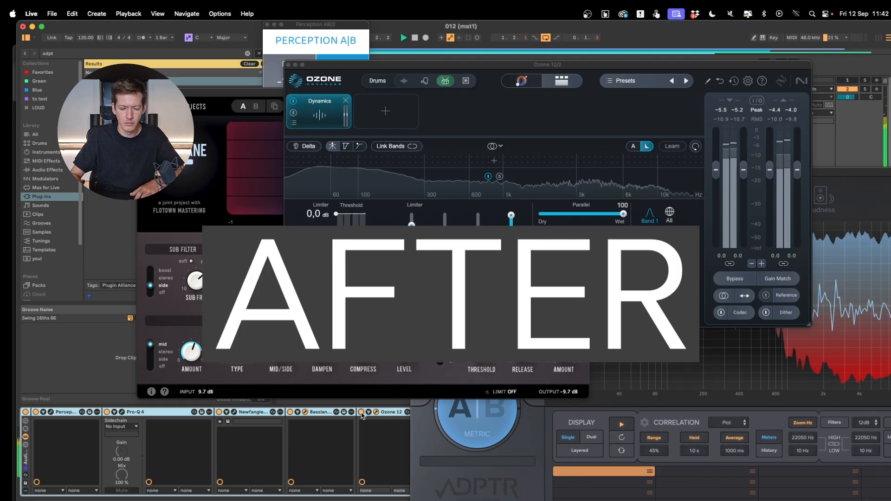
click(361, 413)
key(space)
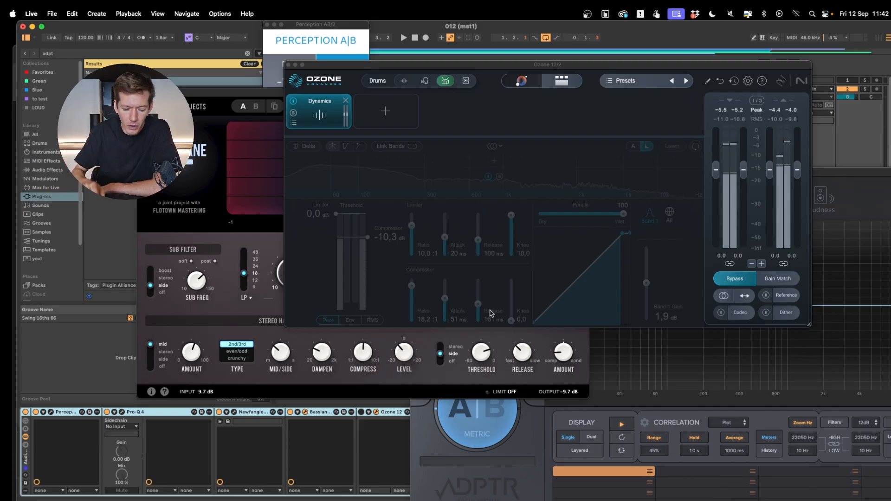
Step: Turn Ozone 12 back on, then bypass and re-enable the whole rack during playback to compare original and processed audio
click(362, 411)
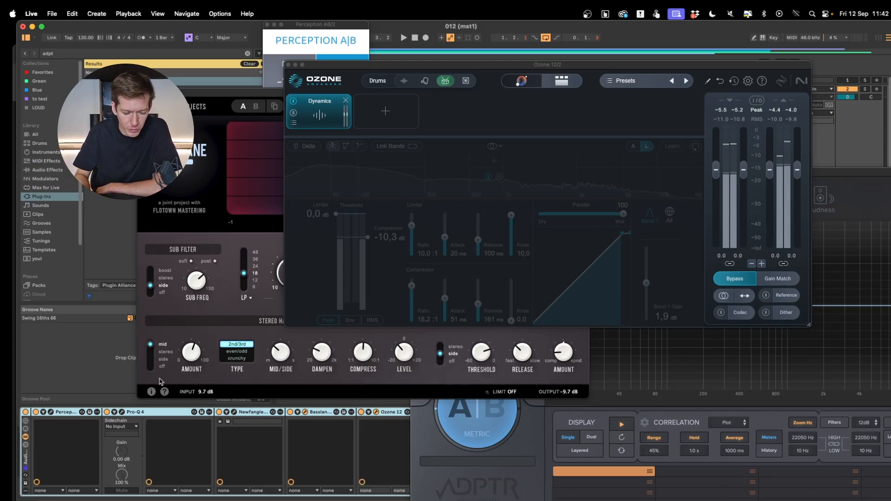
click(25, 412)
key(space)
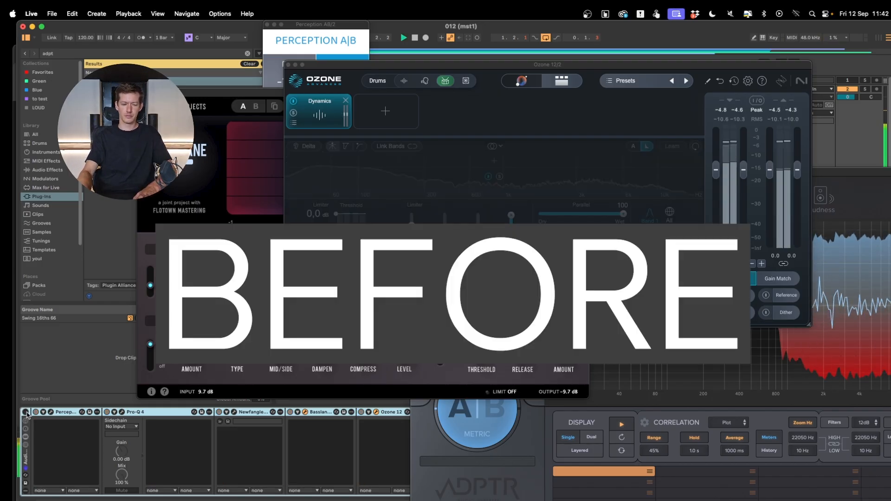
click(25, 412)
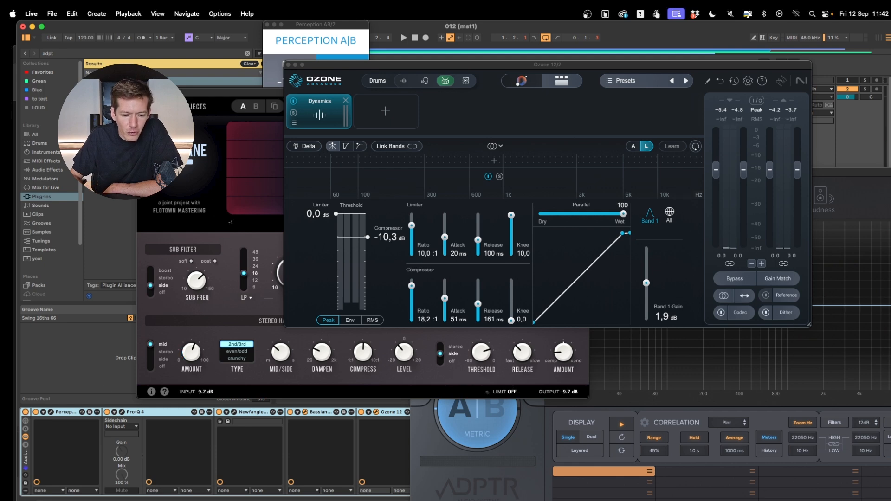
Step: Clear the Ozone and MetricAB windows off the device chain, activate and open Pro-MB, and set its display range to 30 dB
drag(343, 66, 184, 28)
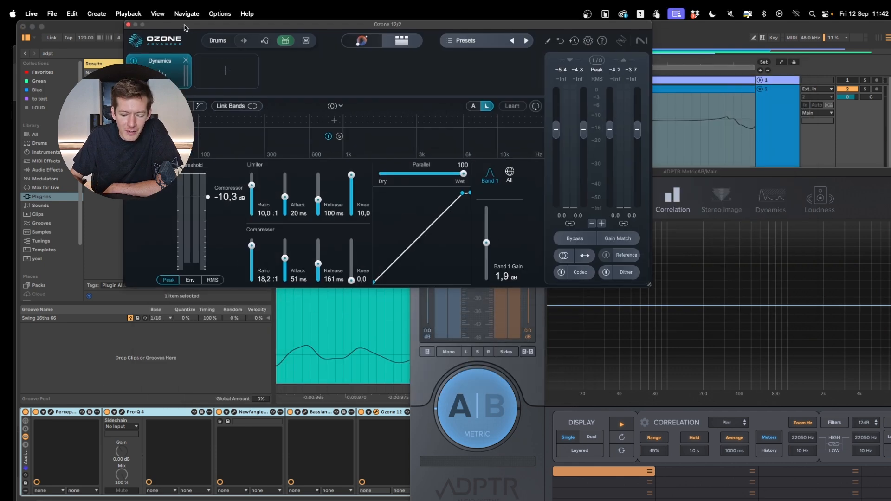
drag(690, 170, 820, 169)
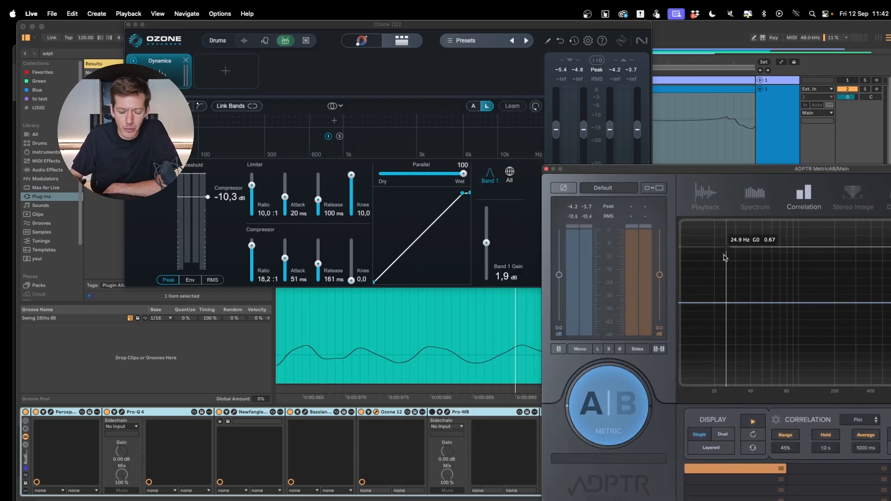
click(433, 414)
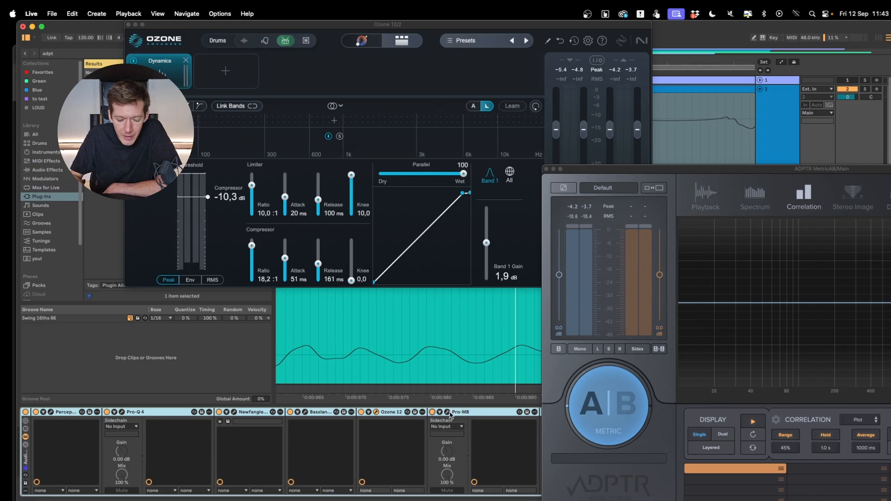
click(448, 413)
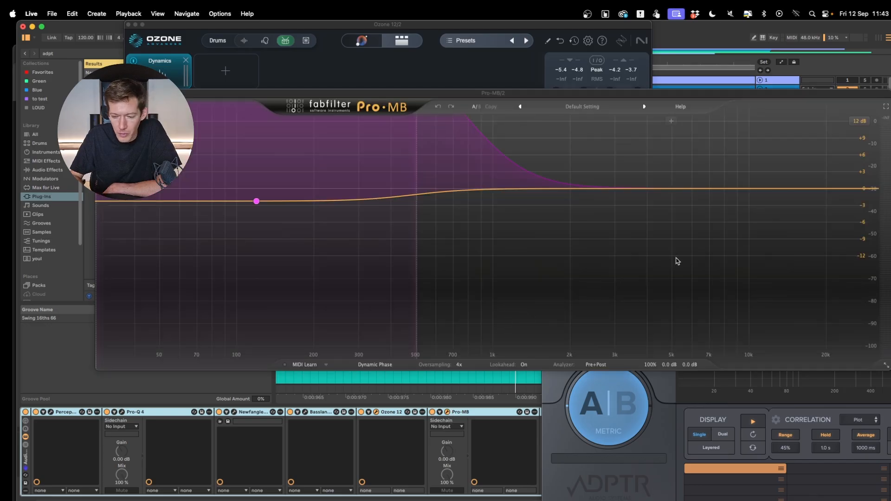
click(853, 122)
click(866, 165)
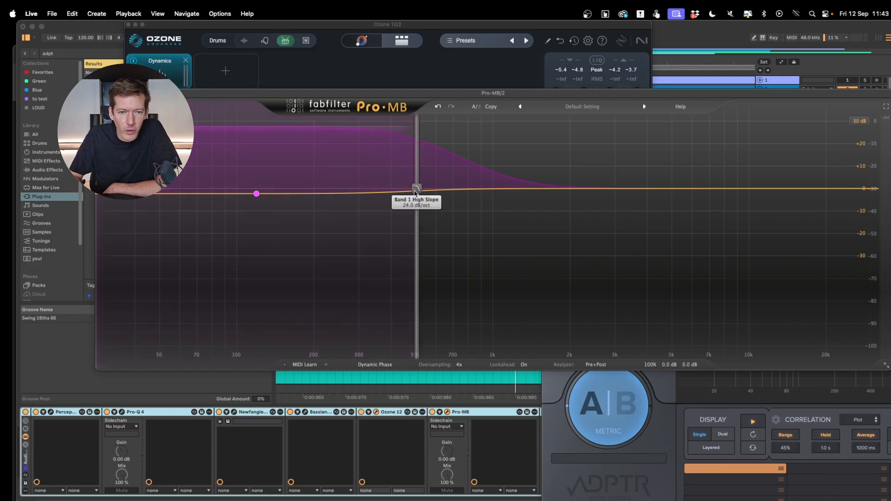
Step: Bring Pro-MB's low band upper crossover to about 600 Hz and play the track with that band soloed
mouse_move(416, 191)
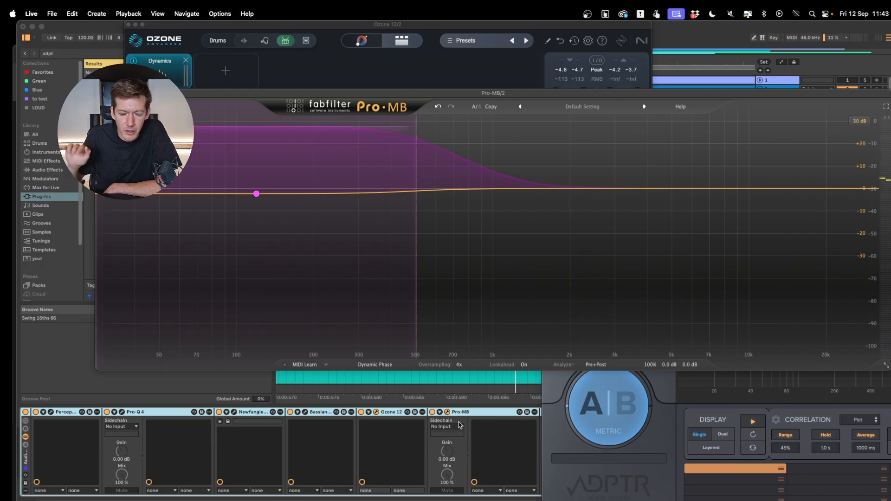
key(super+z)
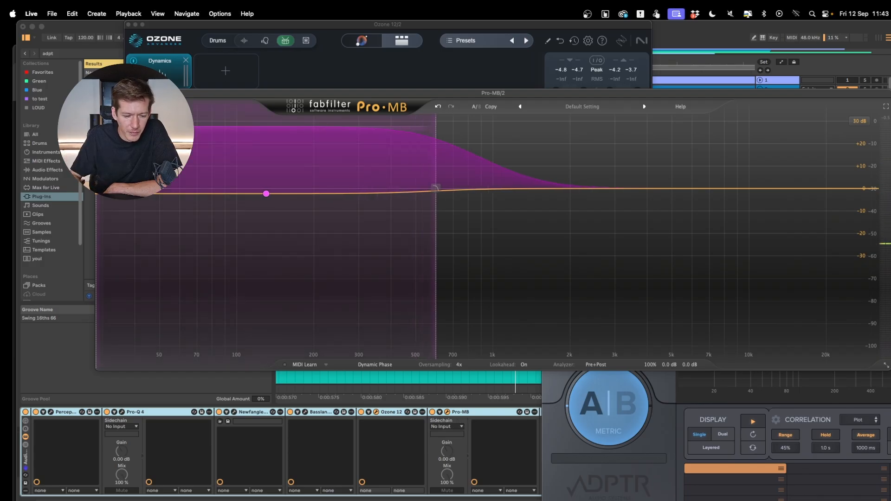
key(super+z)
key(space)
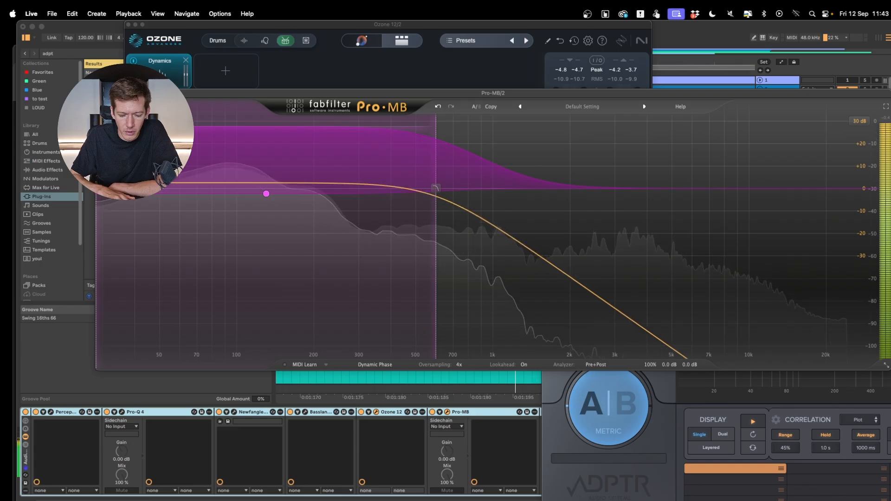
key(space)
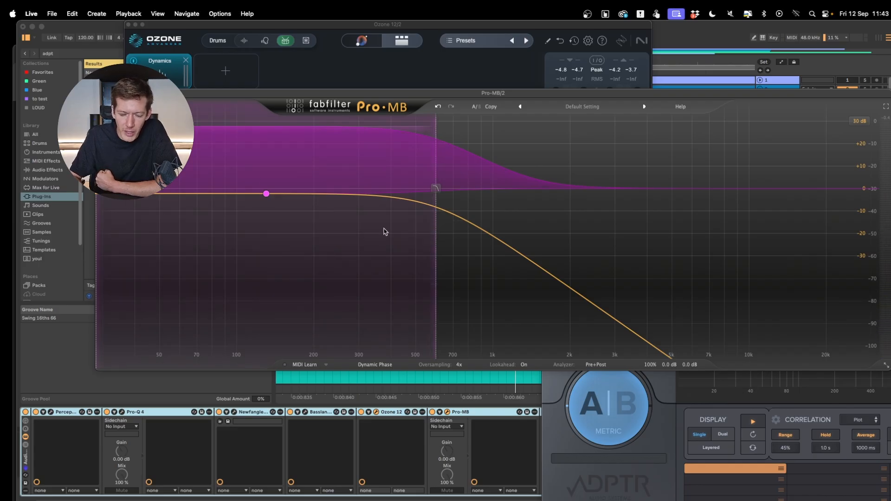
Step: Open the settings of Pro-MB's low band, inspect its controls and switch the band off and on
mouse_move(266, 194)
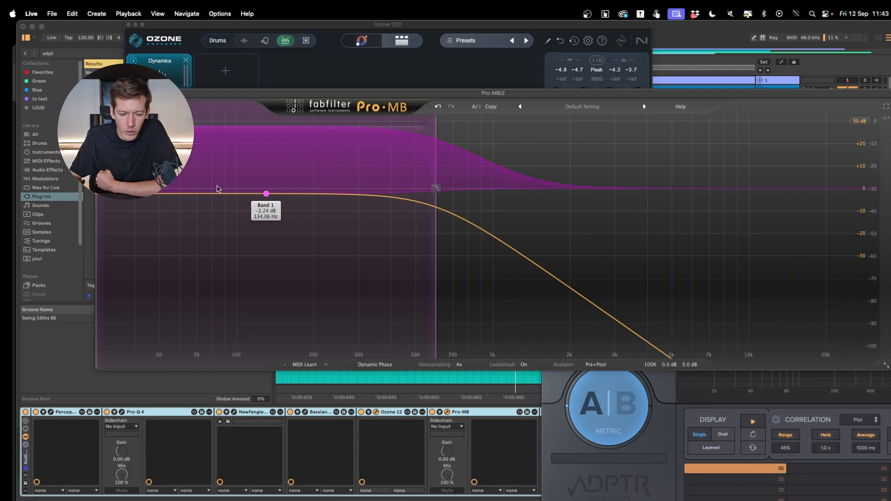
click(266, 194)
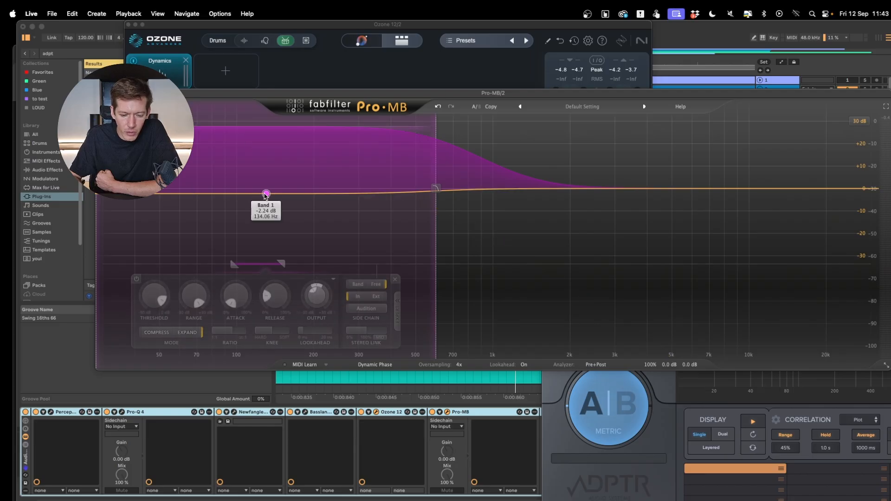
mouse_move(316, 302)
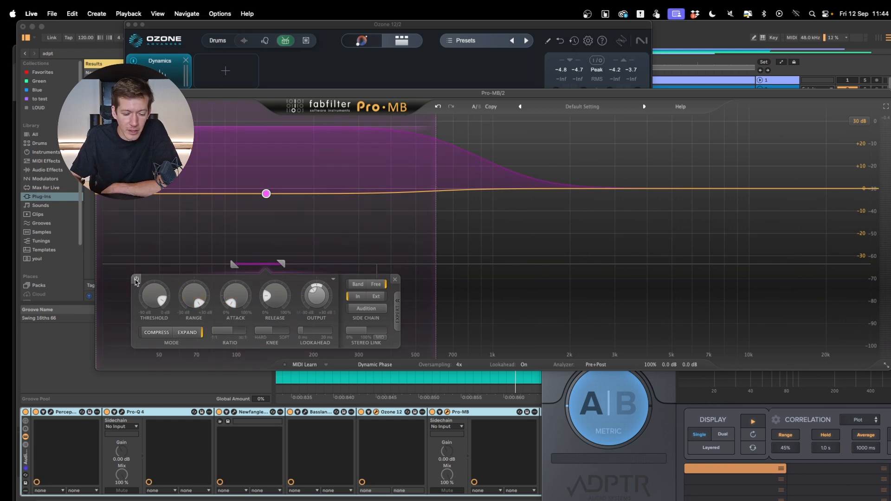
click(136, 279)
click(135, 279)
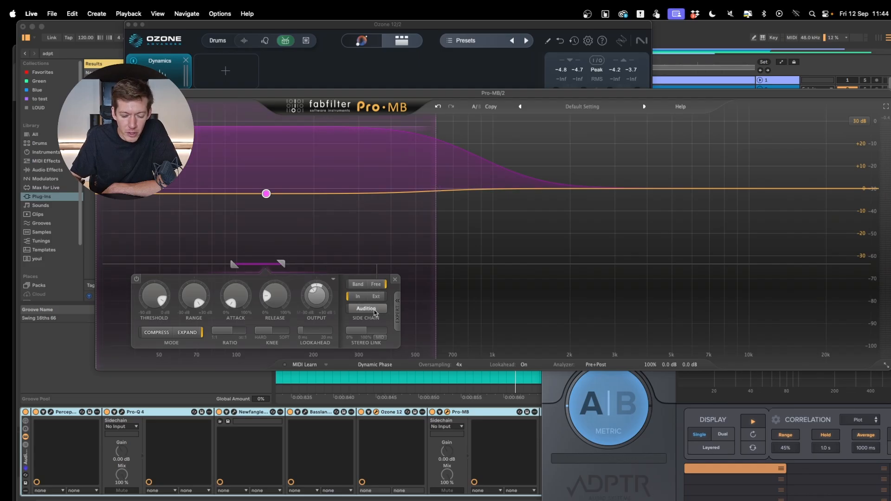
Step: Audition the low band's side chain signal while playing the track
click(366, 308)
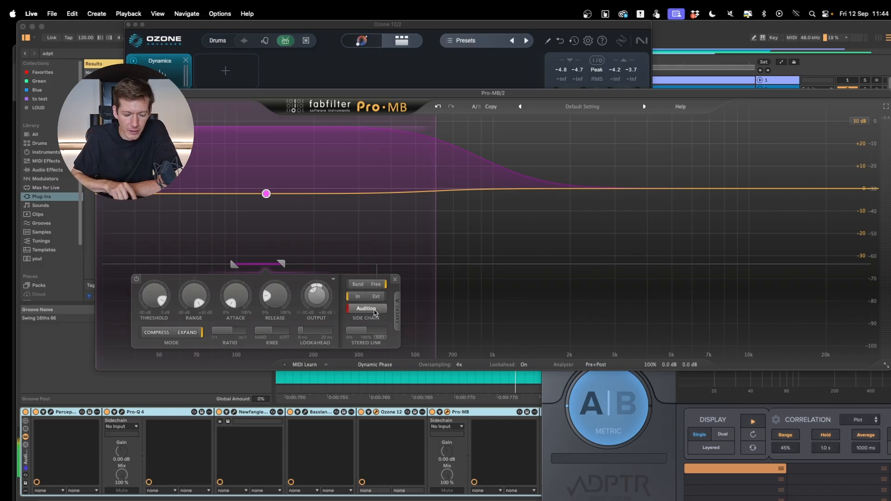
key(space)
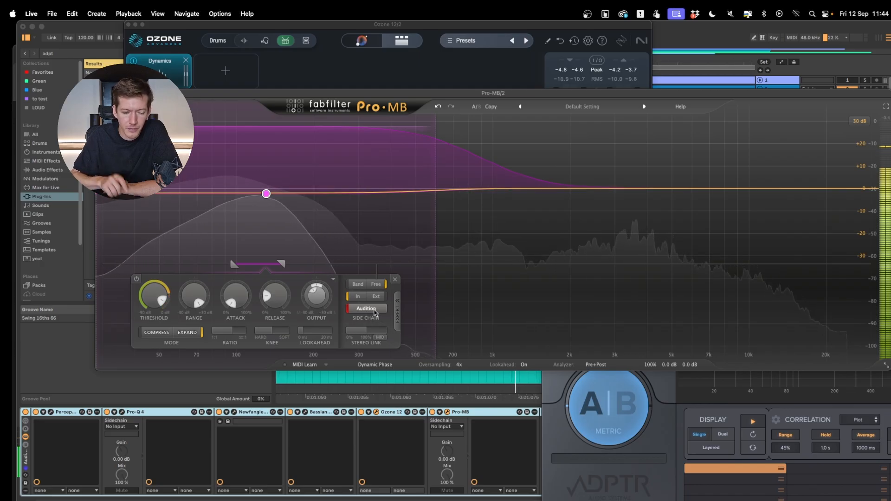
key(space)
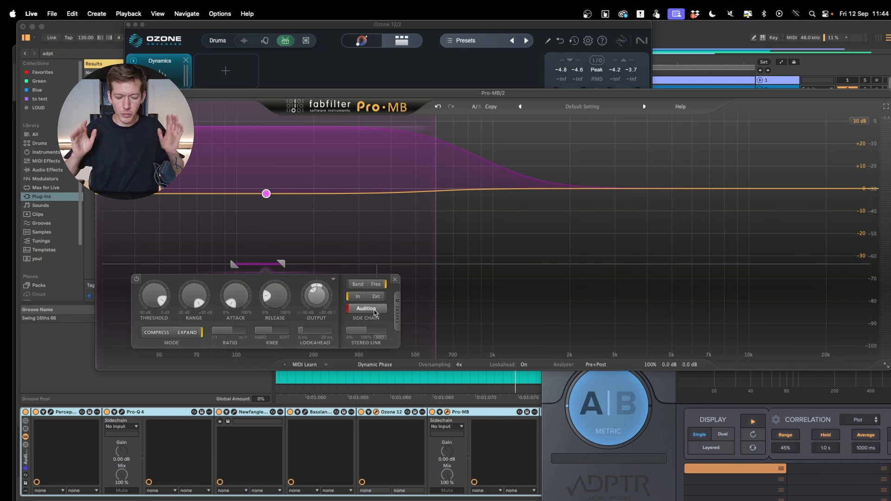
Step: Play the track and toggle Pro-MB off and on to compare before and after
key(space)
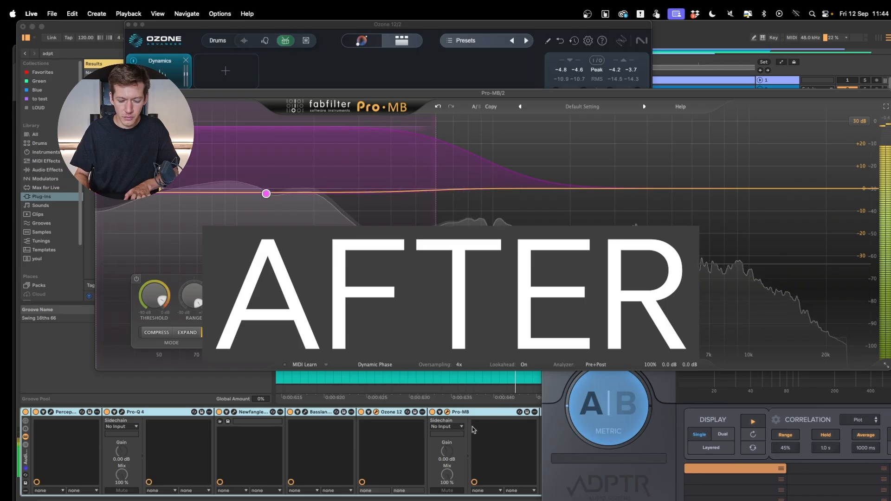
click(433, 412)
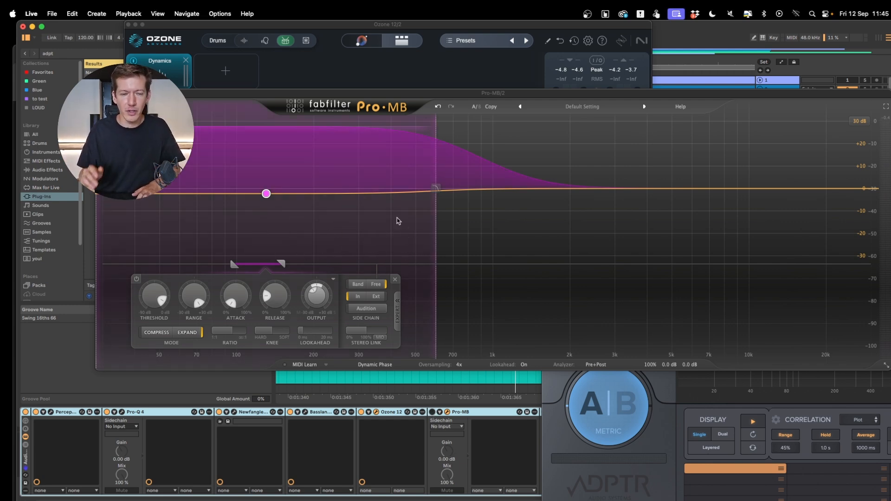
key(space)
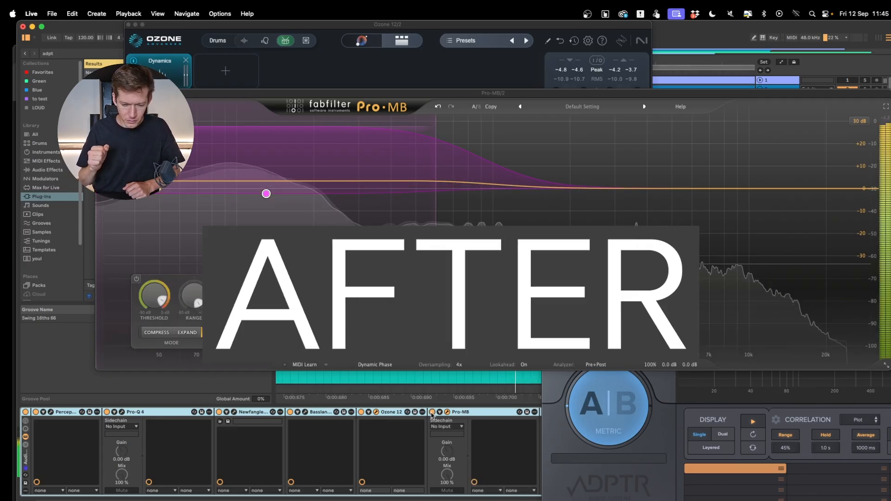
key(space)
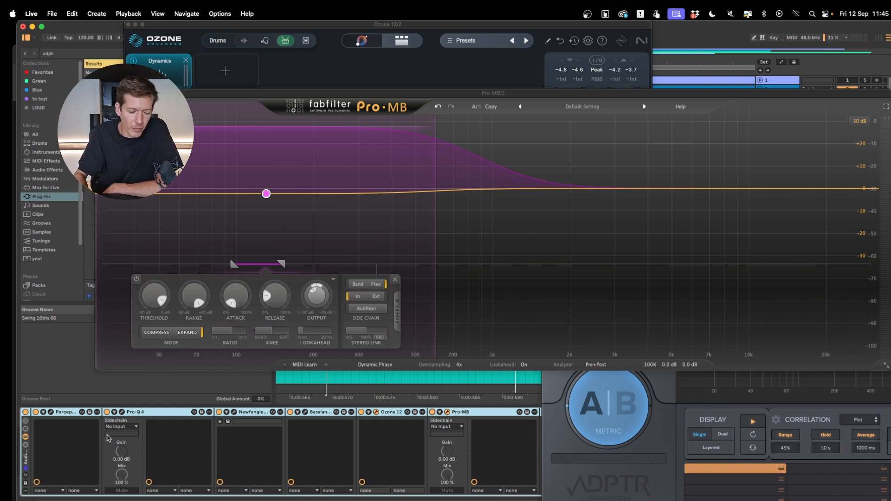
Step: Bypass the whole rack, play the original audio, and re-enable the rack to compare it with the processed version
click(25, 412)
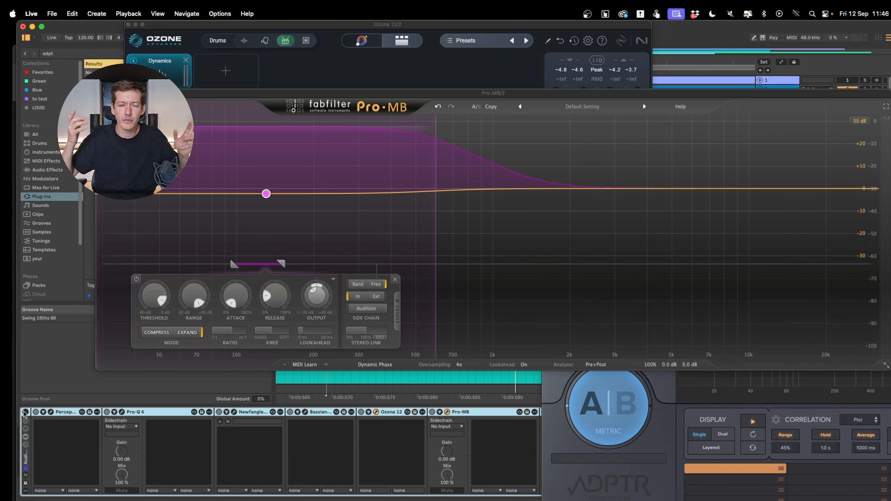
key(space)
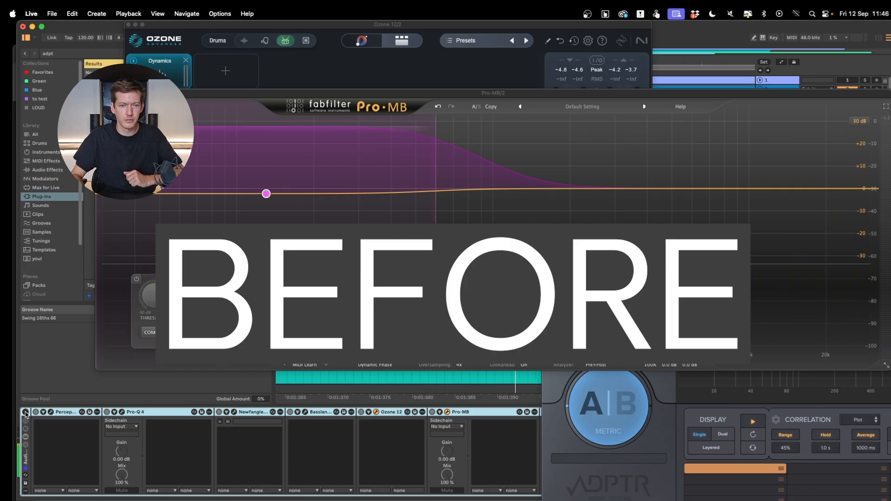
click(25, 412)
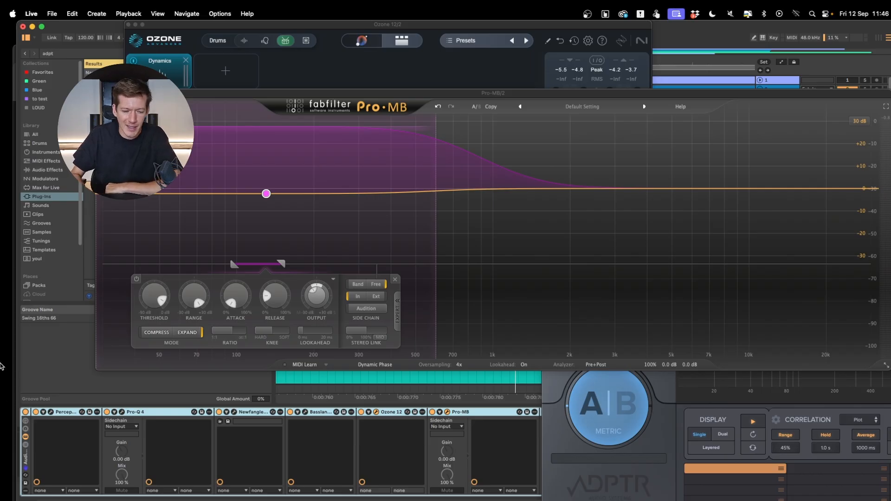
Step: Close the Pro-MB and MetricAB windows, then activate and open Ozone 12 Bass Control
key(super+w)
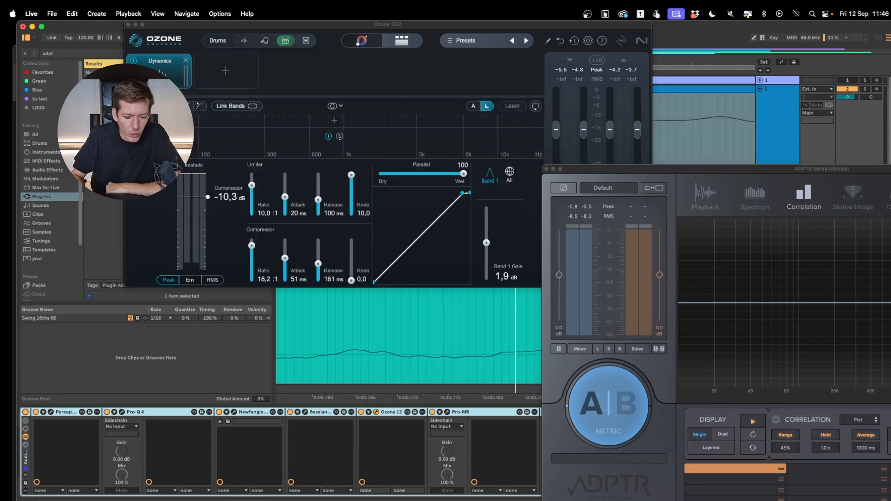
key(super+w)
click(544, 412)
click(560, 412)
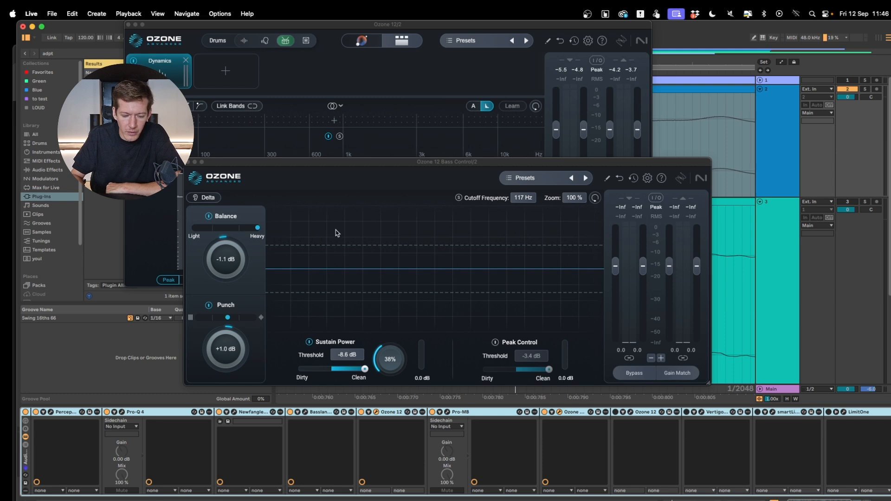
click(553, 412)
click(554, 412)
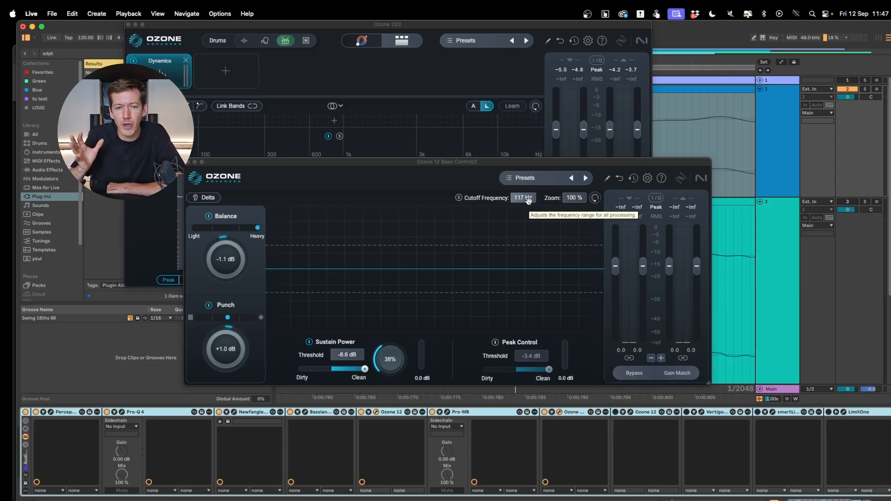
Step: Play the track through Bass Control to examine its Cutoff Frequency, Balance, Punch and Sustain Power, and switch Punch back on
key(space)
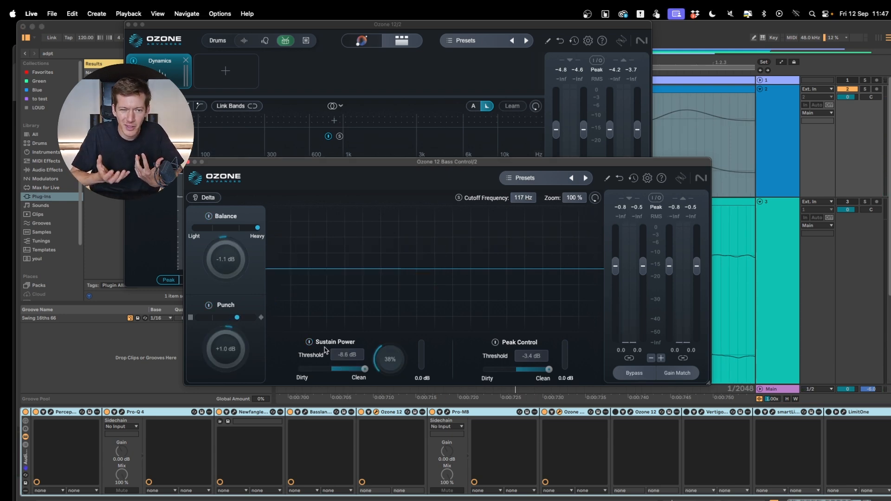
key(space)
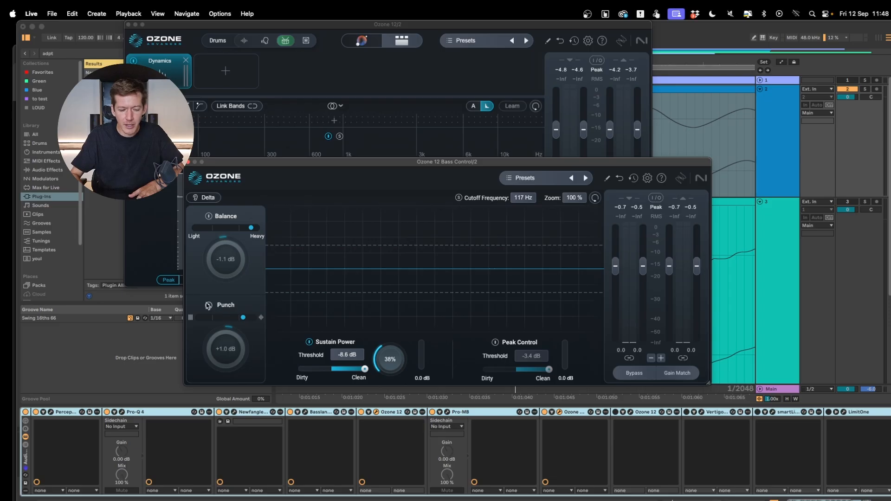
click(211, 306)
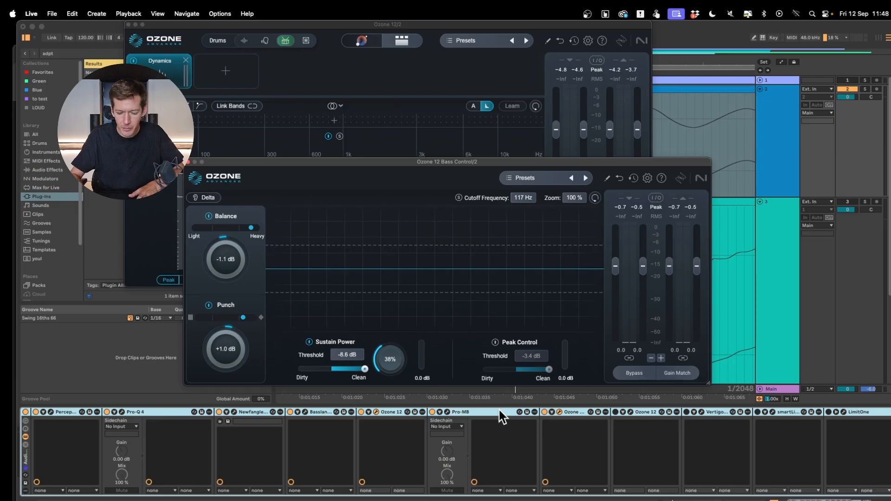
Step: Toggle Ozone 12 Bass Control off and on during playback to compare before and after
click(544, 412)
key(space)
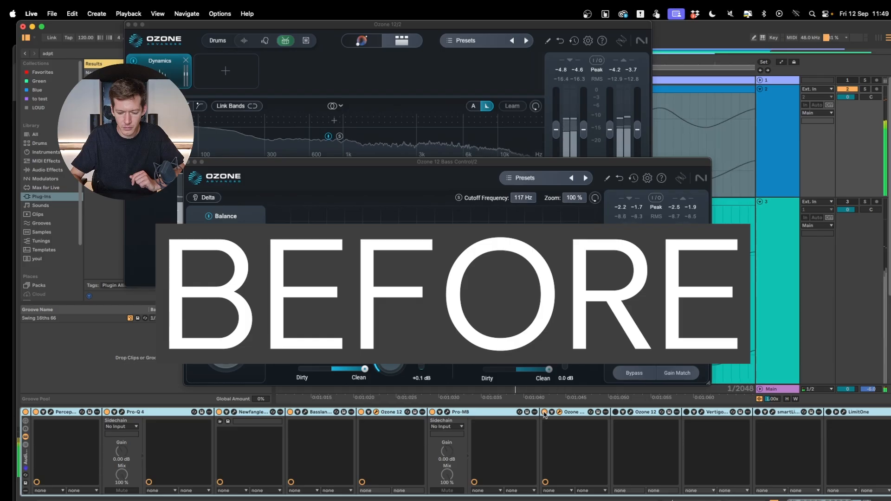
click(545, 412)
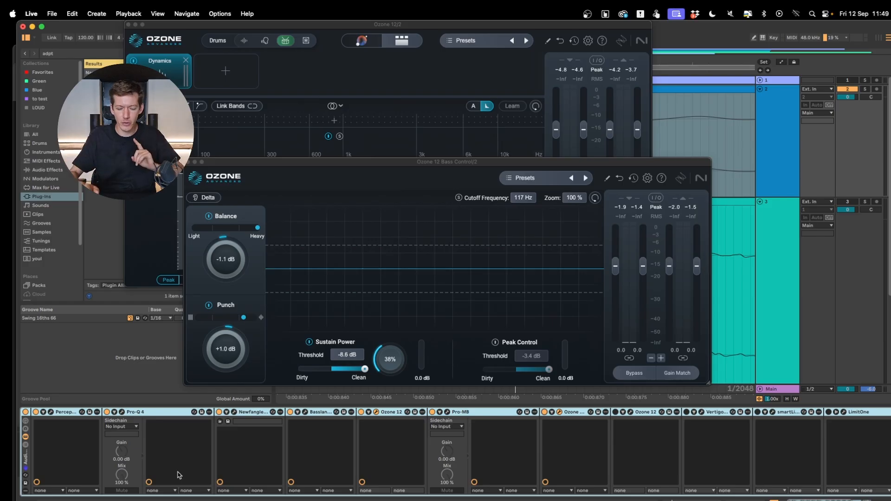
Step: Switch the whole rack off and back on during playback to compare the original with the processed audio
click(25, 412)
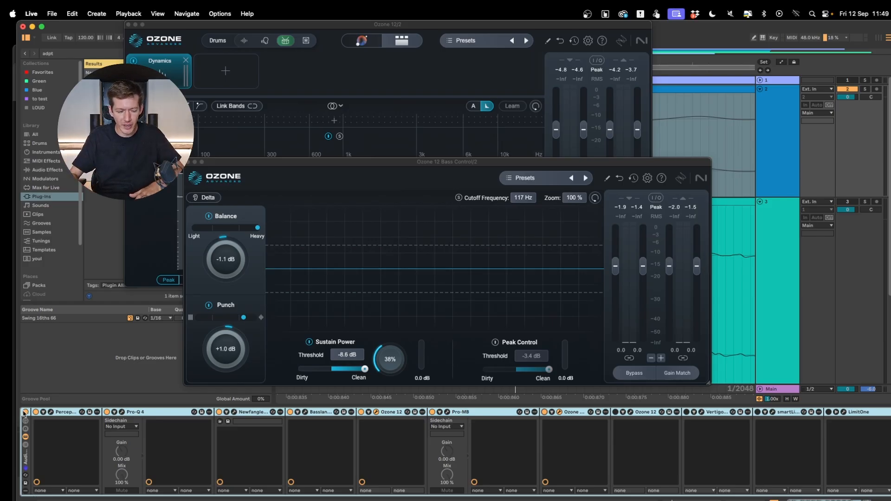
key(space)
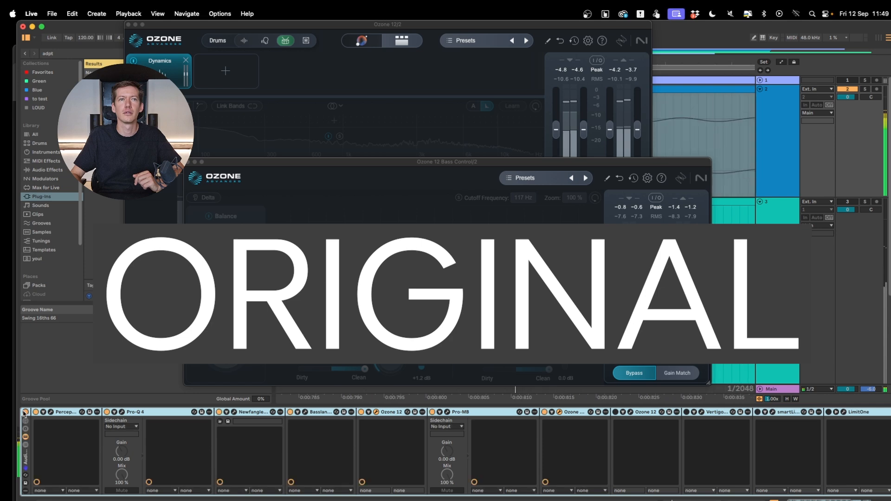
click(24, 412)
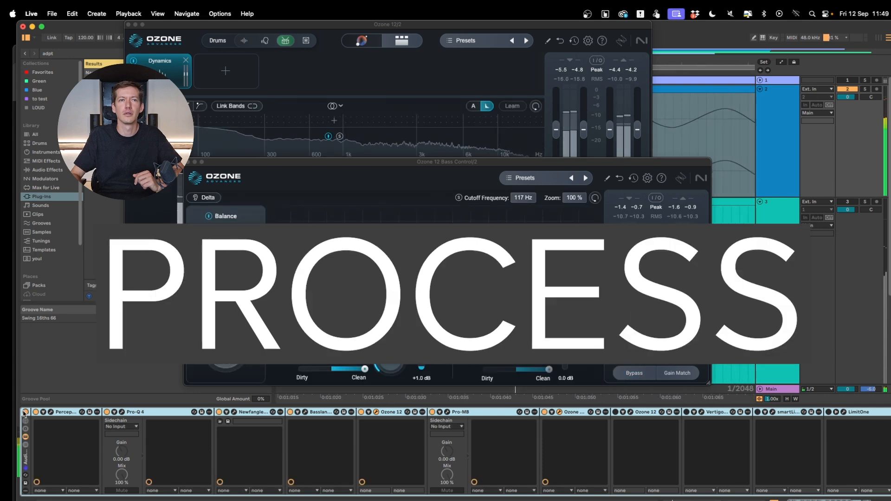